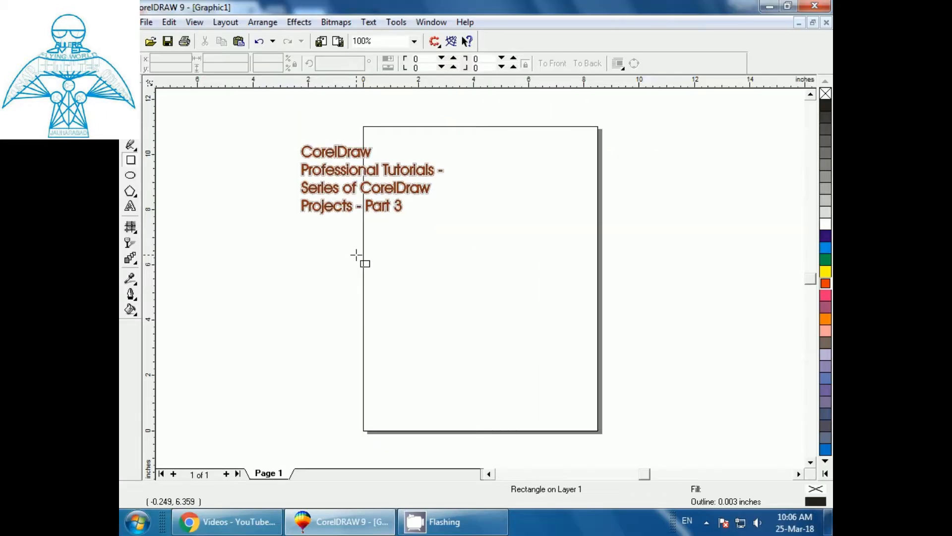
# Draw a rectangle about 3.92 by 3.49 inches and a circle about 3.89 inches across, centred on the rectangle's lower edge.
pyautogui.moveTo(418, 236); pyautogui.dragTo(528, 333)
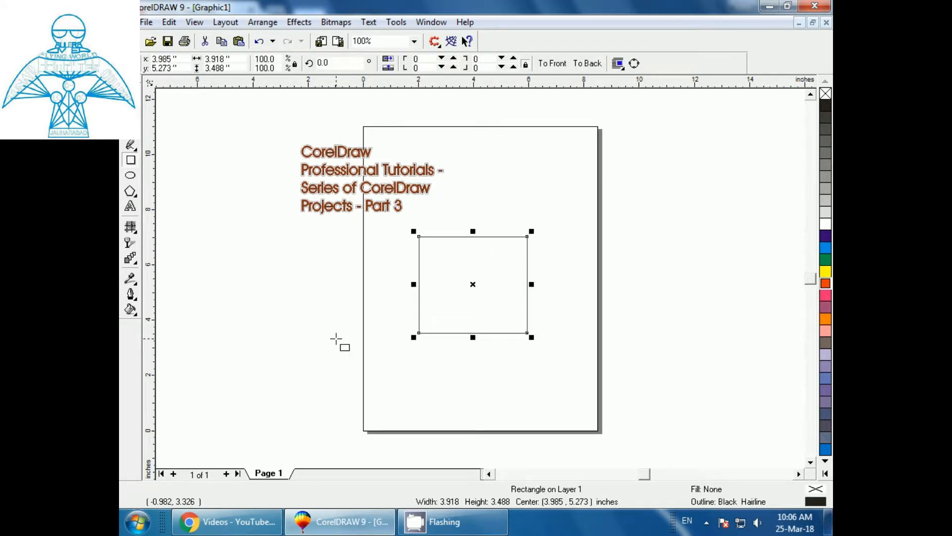
pyautogui.click(130, 175)
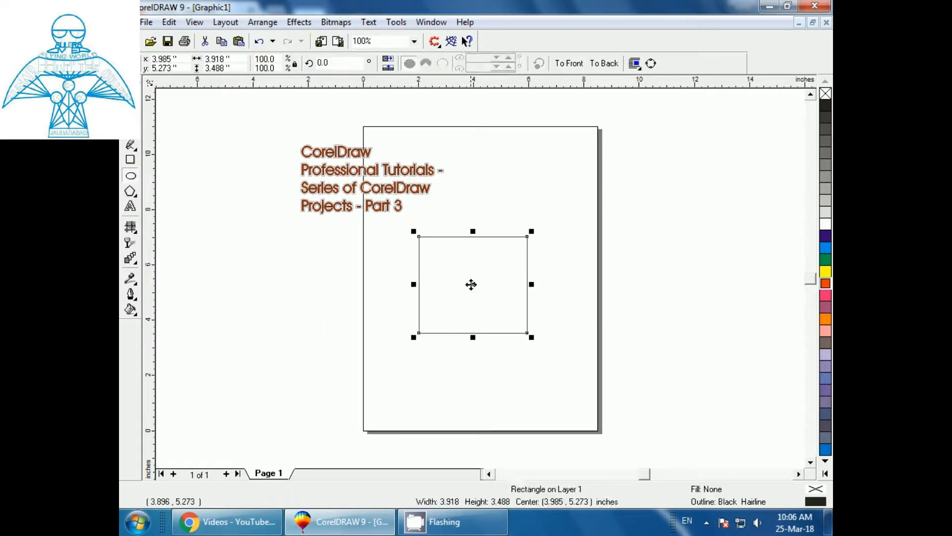
pyautogui.moveTo(471, 362); pyautogui.dragTo(575, 459)
pyautogui.moveTo(523, 413); pyautogui.dragTo(474, 334)
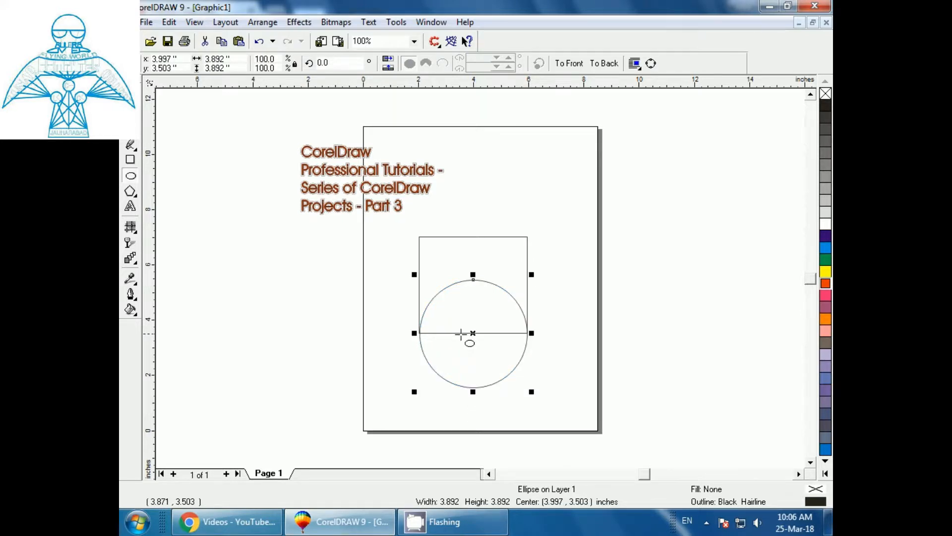
pyautogui.click(276, 316)
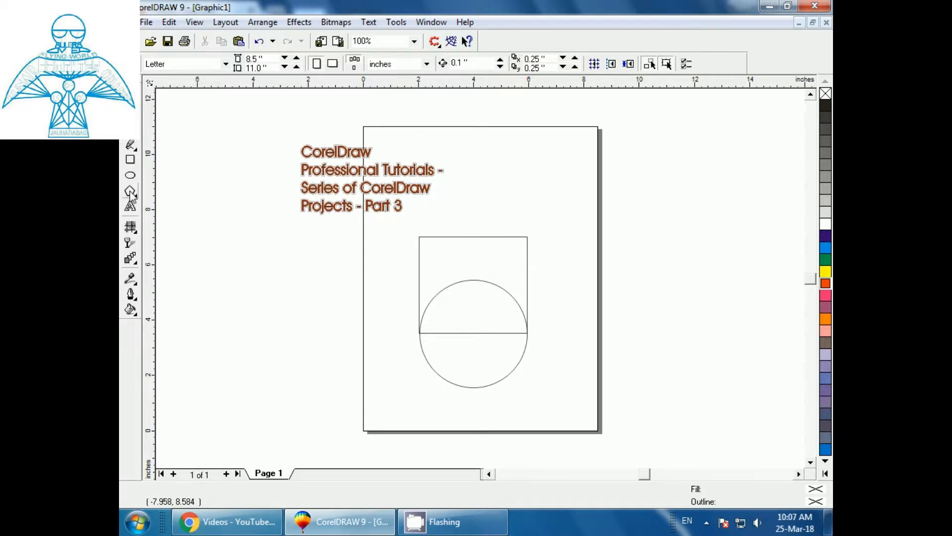
# Draw a five-sided polygon about 2.98 by 3.57 inches beside the page and rotate it 180 degrees so it points down.
pyautogui.click(130, 191)
pyautogui.moveTo(221, 280); pyautogui.dragTo(309, 382)
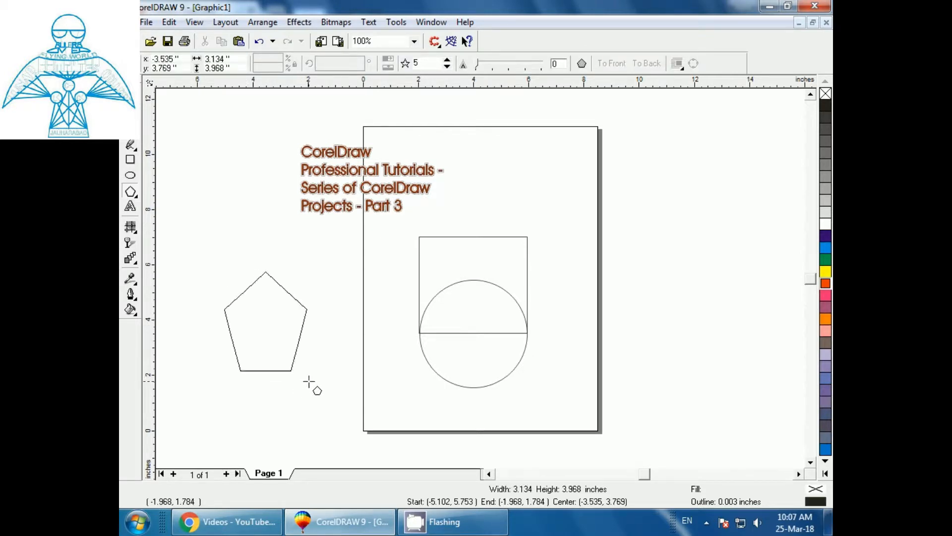
pyautogui.click(263, 319)
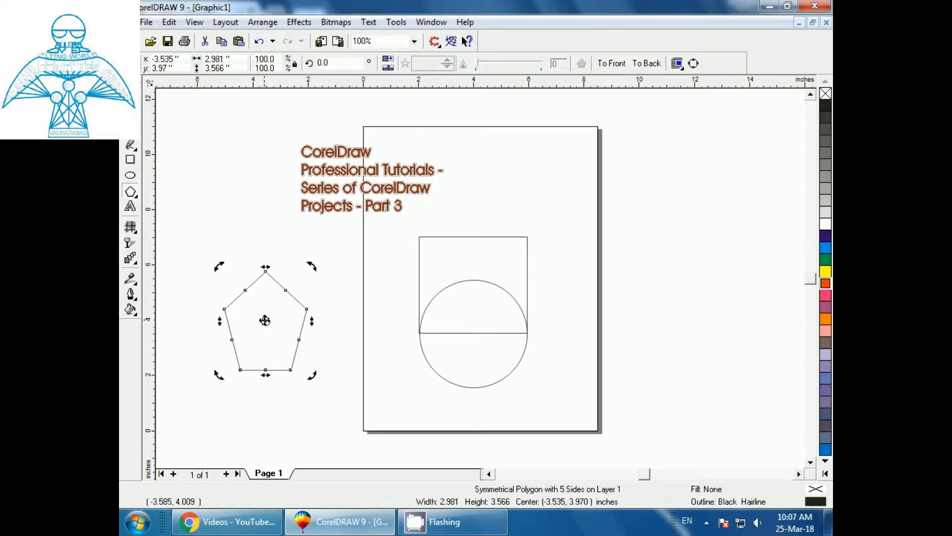
pyautogui.moveTo(312, 265); pyautogui.dragTo(233, 358)
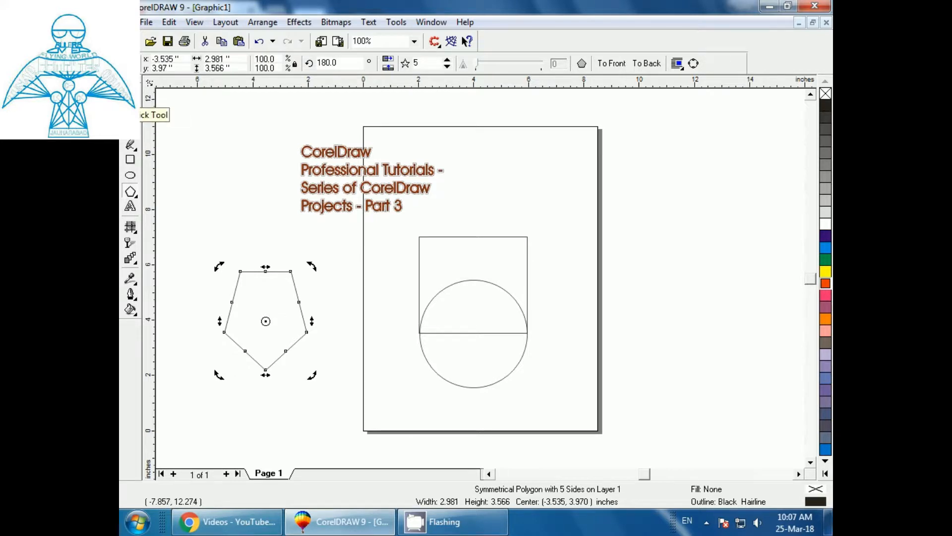
pyautogui.click(268, 343)
pyautogui.click(268, 368)
# Move the inverted pentagon onto the page so that it sits inside the circle.
pyautogui.moveTo(266, 322); pyautogui.dragTo(469, 382)
pyautogui.click(469, 382)
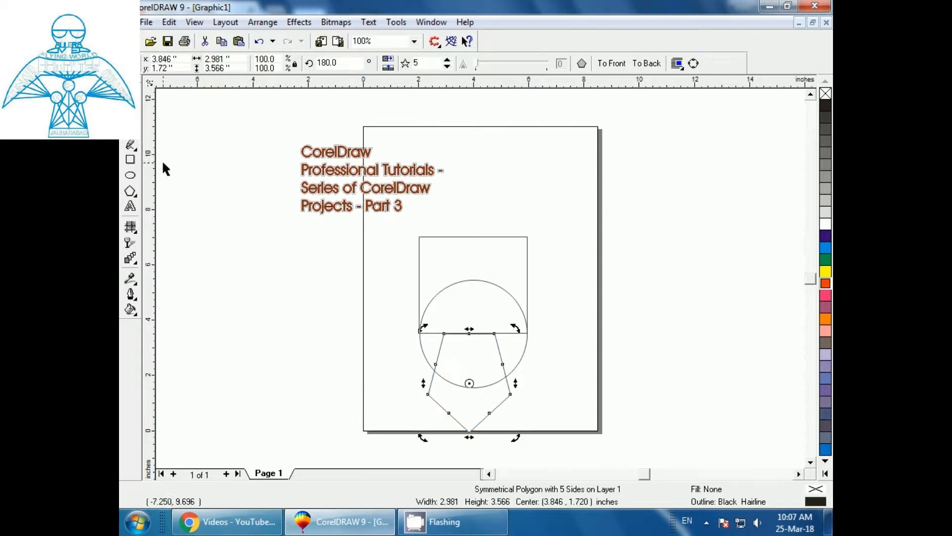
pyautogui.click(211, 217)
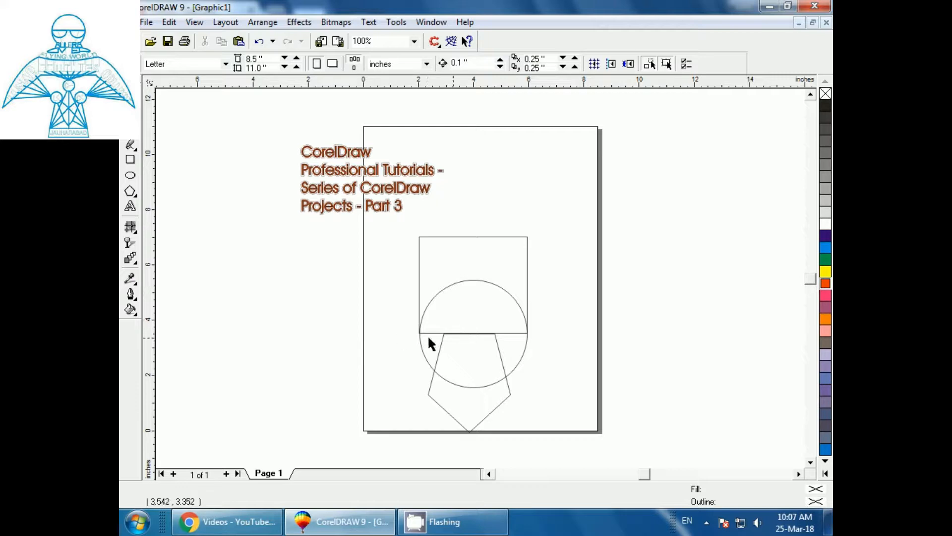
pyautogui.moveTo(455, 416); pyautogui.dragTo(458, 368)
pyautogui.click(336, 373)
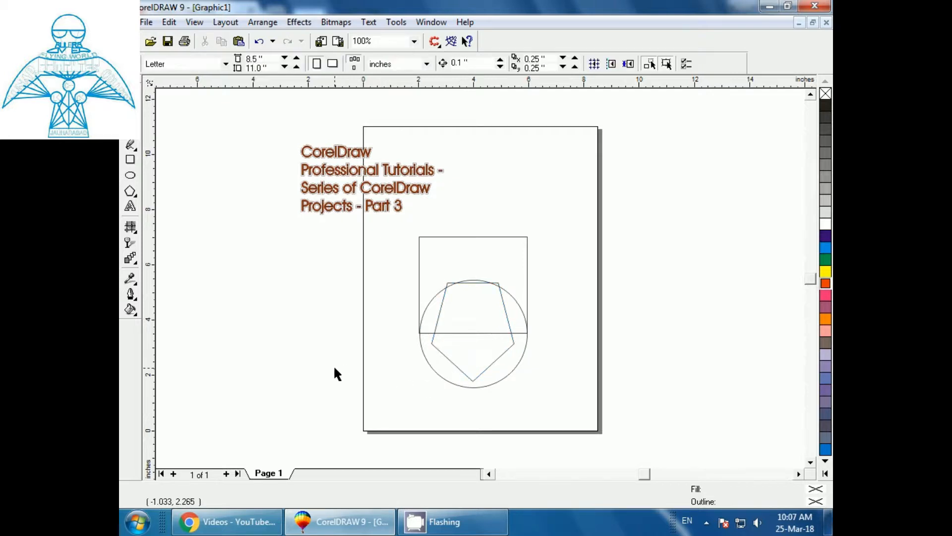
# Shift the circle and pentagon down, with the pentagon's point extending below the circle and the circle still overlapping the rectangle.
pyautogui.click(476, 382)
pyautogui.moveTo(371, 264); pyautogui.dragTo(540, 387)
pyautogui.moveTo(472, 334); pyautogui.dragTo(475, 377)
pyautogui.click(382, 325)
pyautogui.click(473, 392)
pyautogui.click(346, 339)
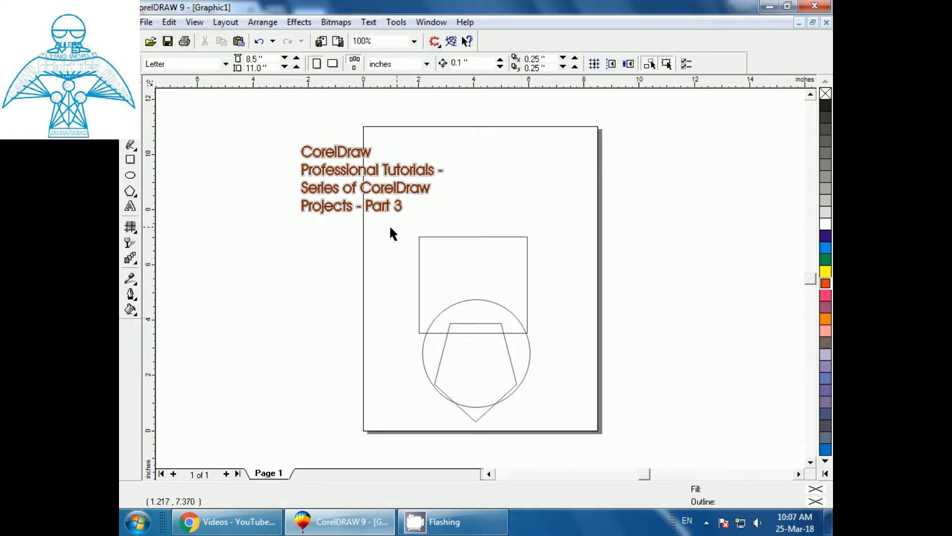
# Align the rectangle, circle and pentagon on a common vertical centre line.
pyautogui.moveTo(315, 224); pyautogui.dragTo(580, 440)
pyautogui.click(623, 64)
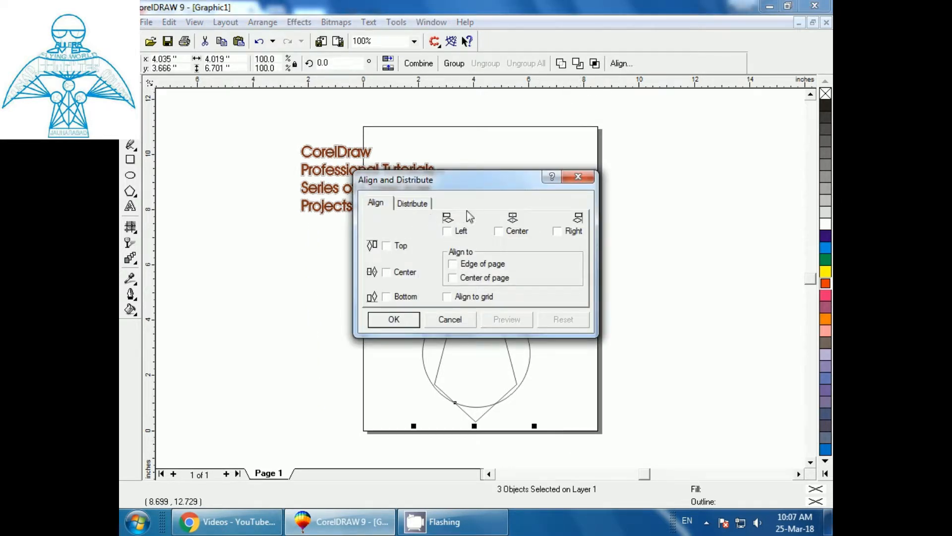
pyautogui.click(498, 231)
pyautogui.click(397, 320)
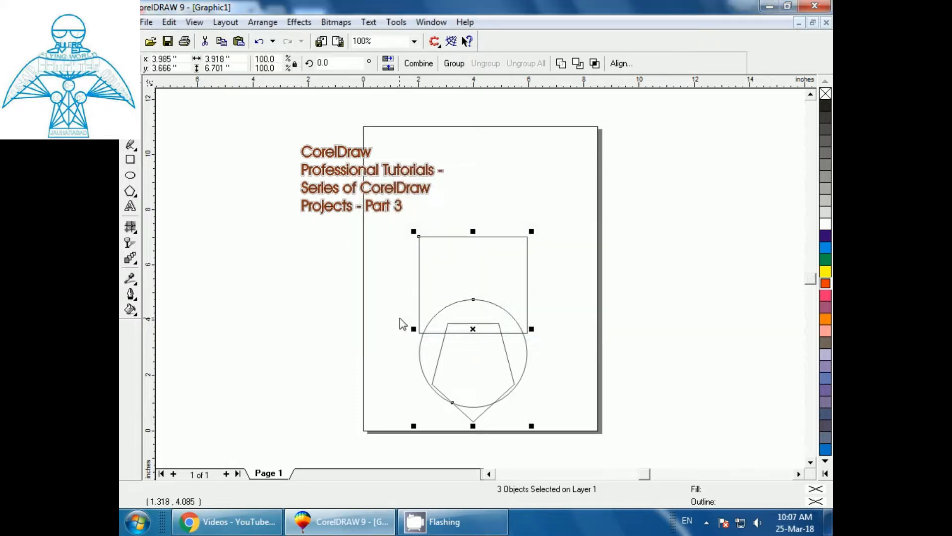
pyautogui.click(303, 334)
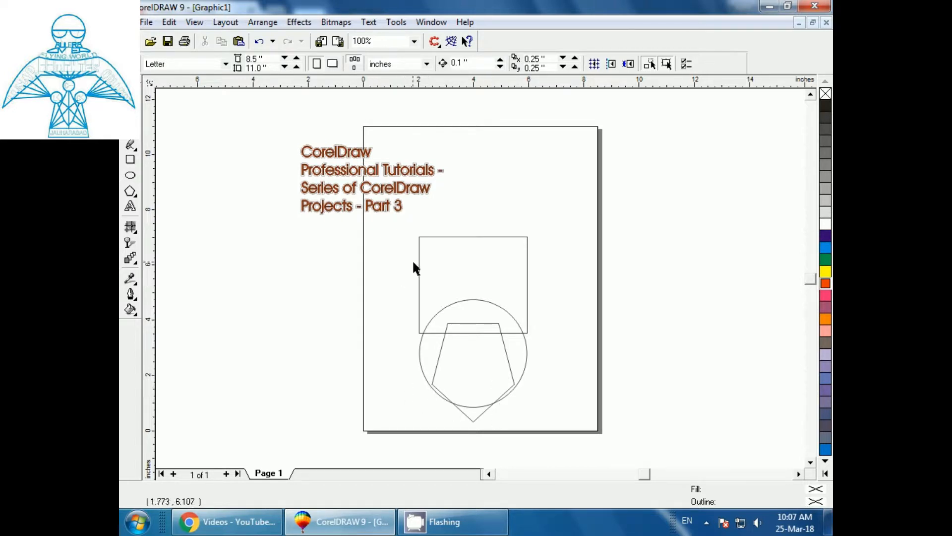
# Move the circle up slightly so its centre is at about y 3.07 inches, exposing more of the pentagon's point.
pyautogui.click(473, 408)
pyautogui.moveTo(473, 353); pyautogui.dragTo(472, 348)
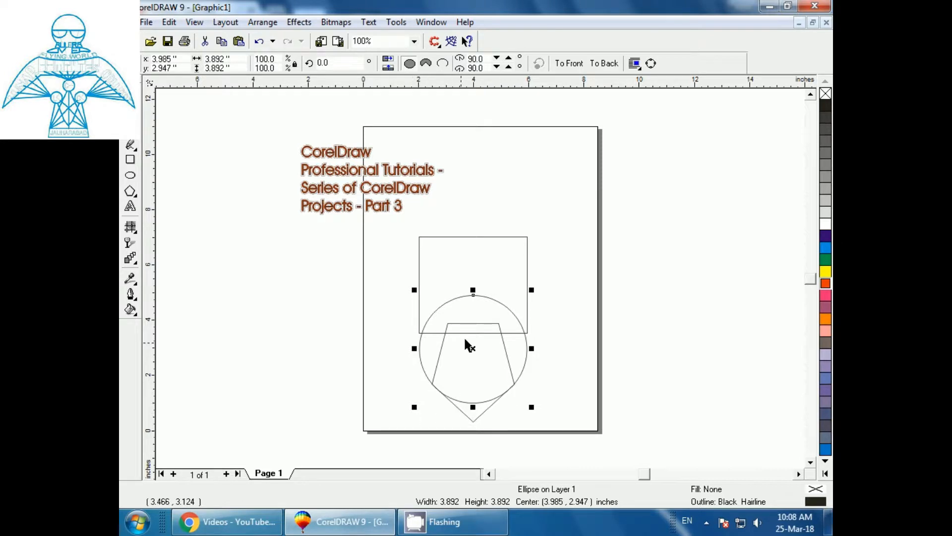
pyautogui.moveTo(473, 348); pyautogui.dragTo(474, 344)
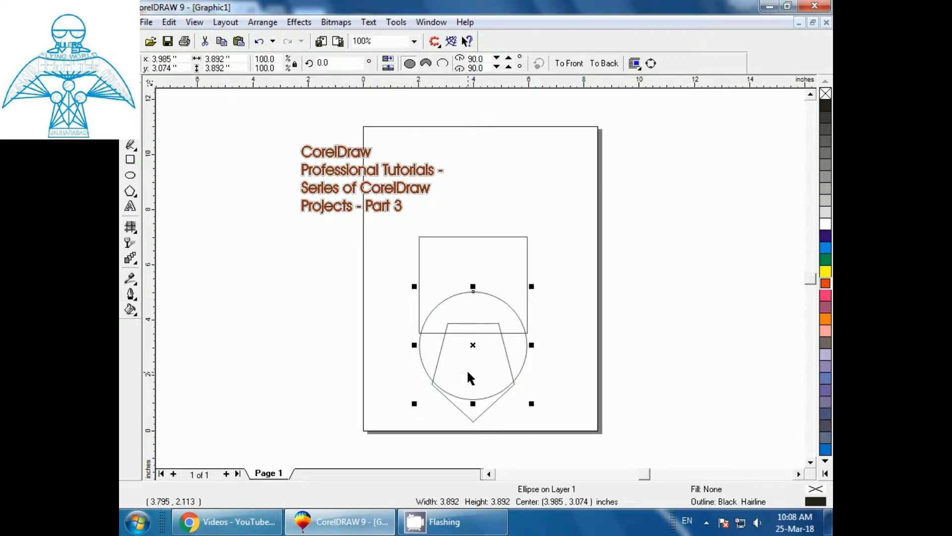
pyautogui.click(336, 376)
# Weld the rectangle, circle and pentagon into a single outline.
pyautogui.moveTo(581, 198); pyautogui.dragTo(395, 432)
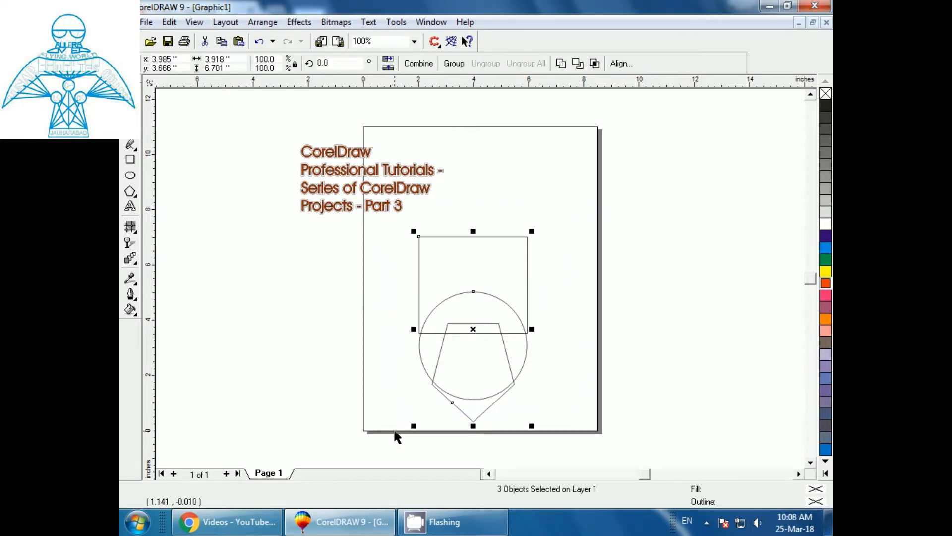
pyautogui.hotkey('shift', 'F2')
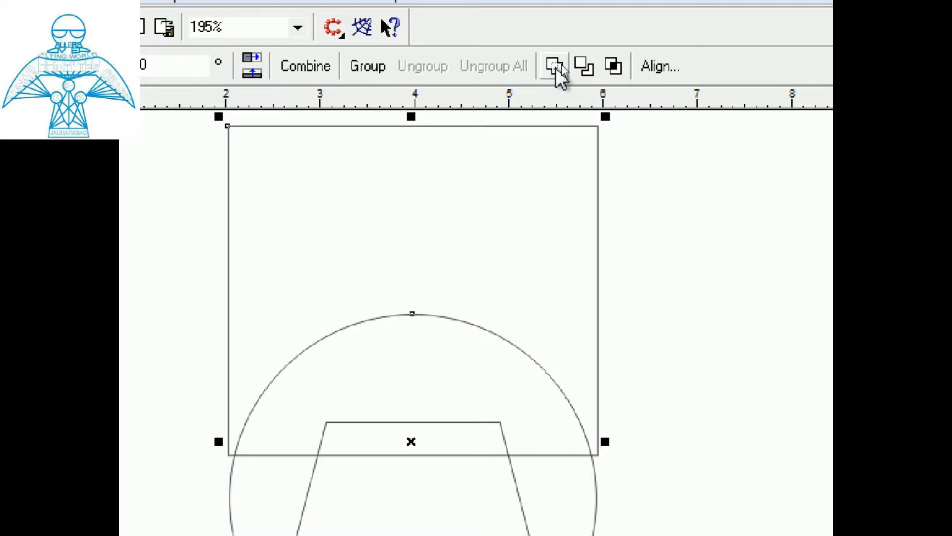
pyautogui.click(561, 64)
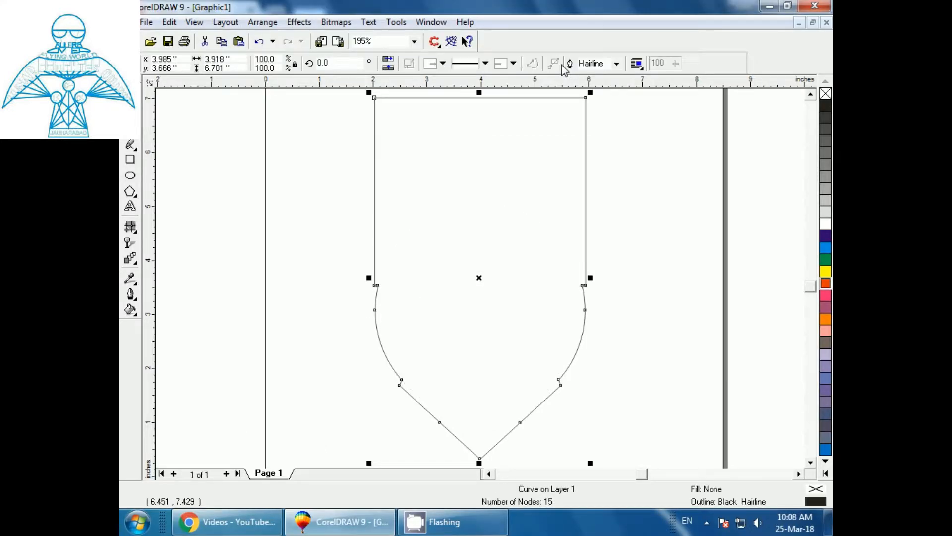
pyautogui.click(630, 239)
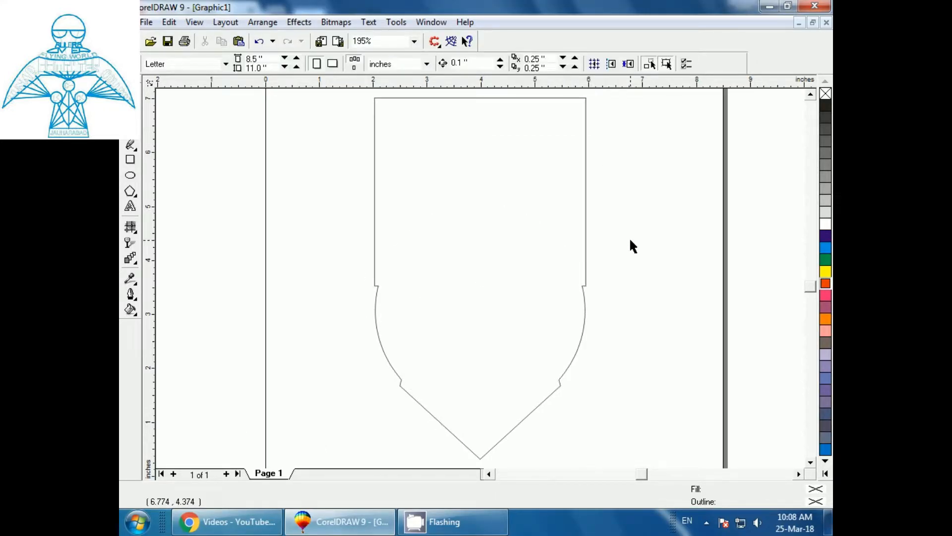
# Move the welded shape slightly right and up to about x 4.66, y 3.93 inches and inspect its outline up close.
pyautogui.press('F3')
pyautogui.moveTo(481, 370); pyautogui.dragTo(507, 349)
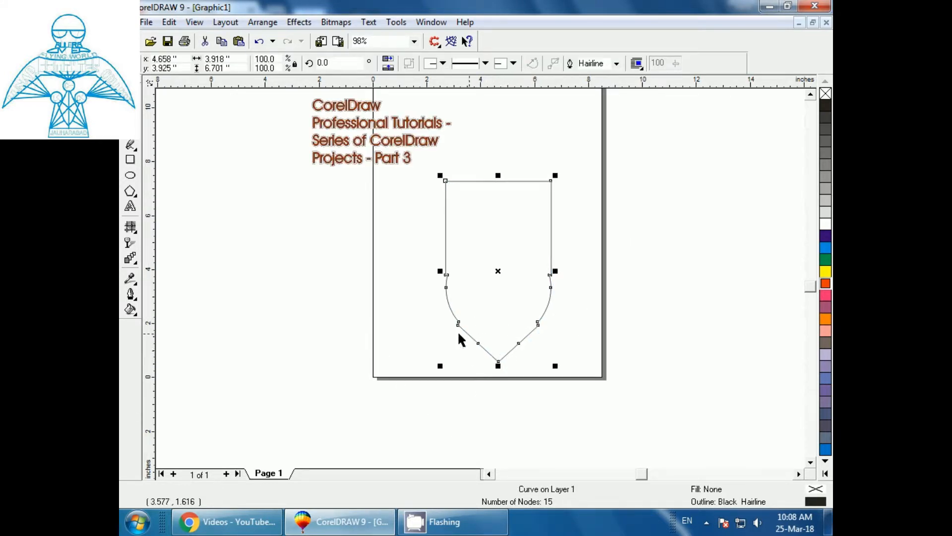
pyautogui.click(407, 318)
pyautogui.click(493, 366)
pyautogui.hotkey('shift', 'F2')
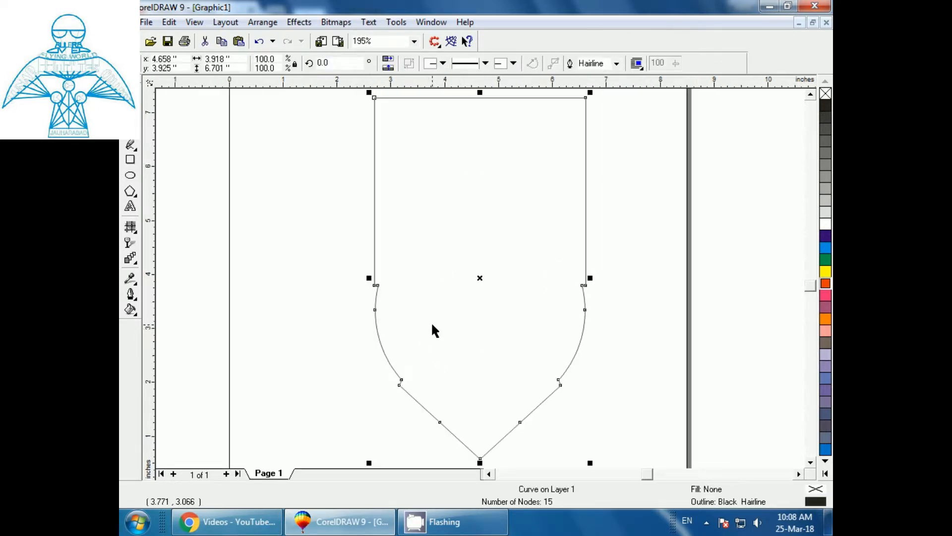
pyautogui.click(633, 328)
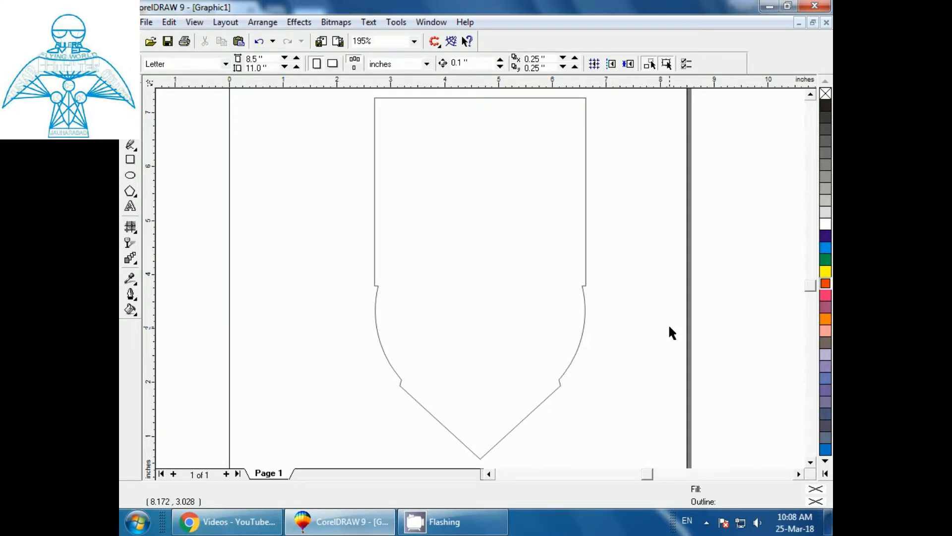
pyautogui.press('F3')
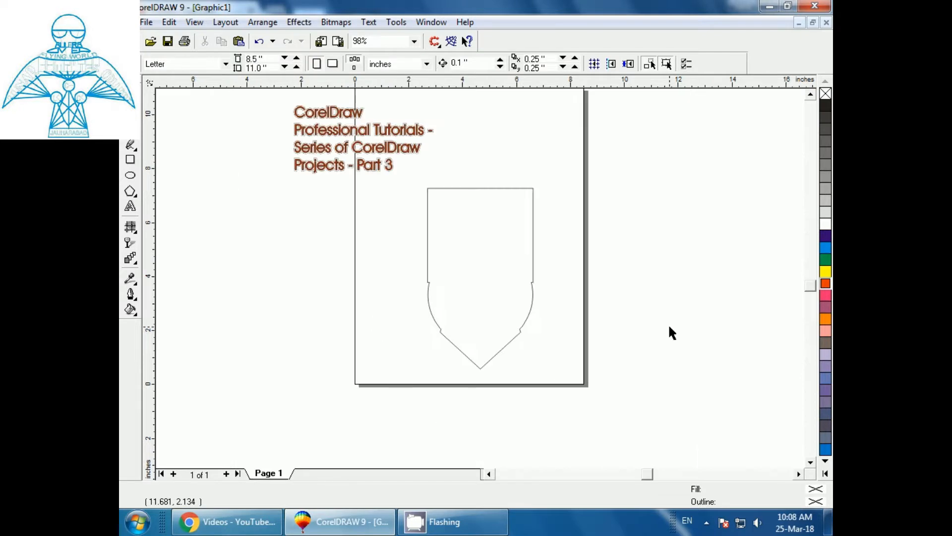
# Rotate the welded shape 180 degrees so its point faces up, and move it left to about x 2.77, y 3.90 inches.
pyautogui.click(483, 366)
pyautogui.click(480, 279)
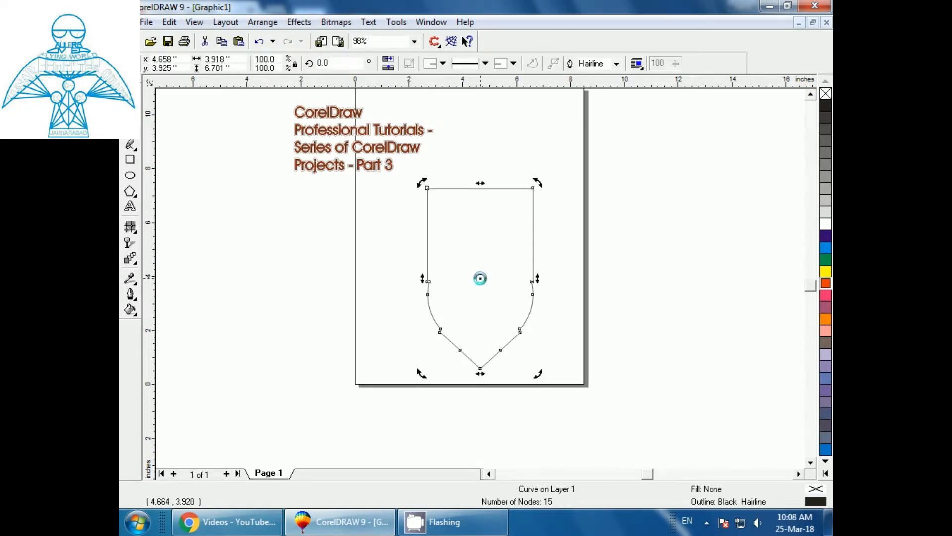
pyautogui.moveTo(538, 183); pyautogui.dragTo(446, 331)
pyautogui.click(466, 349)
pyautogui.moveTo(478, 371); pyautogui.dragTo(429, 368)
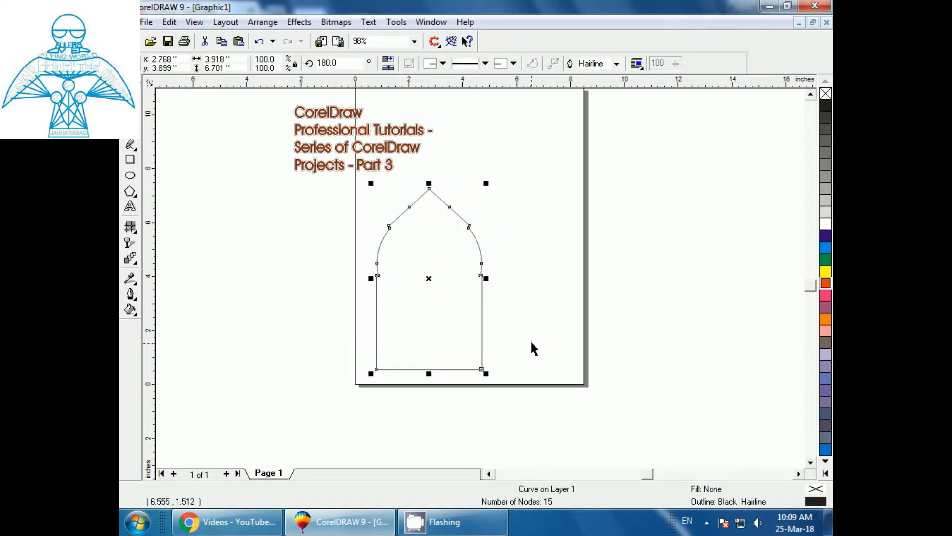
pyautogui.click(514, 345)
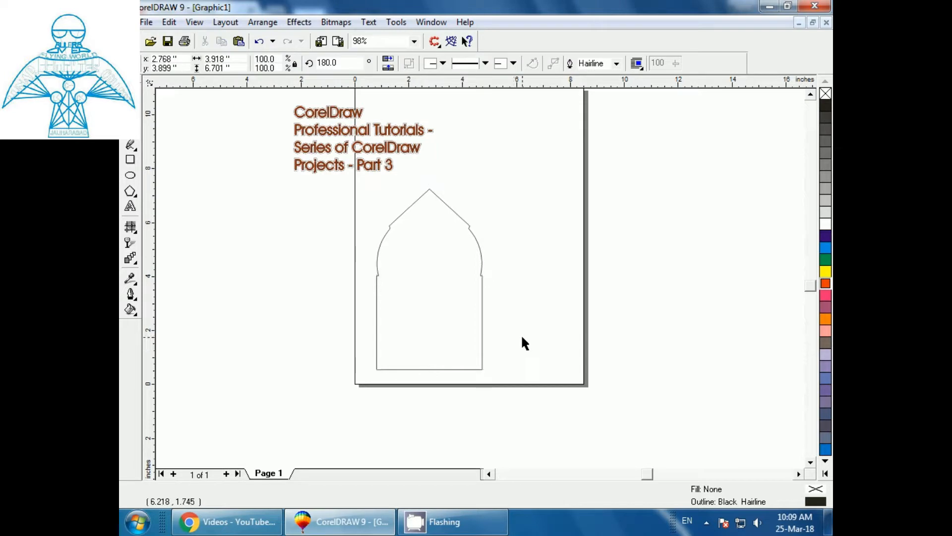
# Give the arch shape a green fill and a green outline.
pyautogui.click(446, 367)
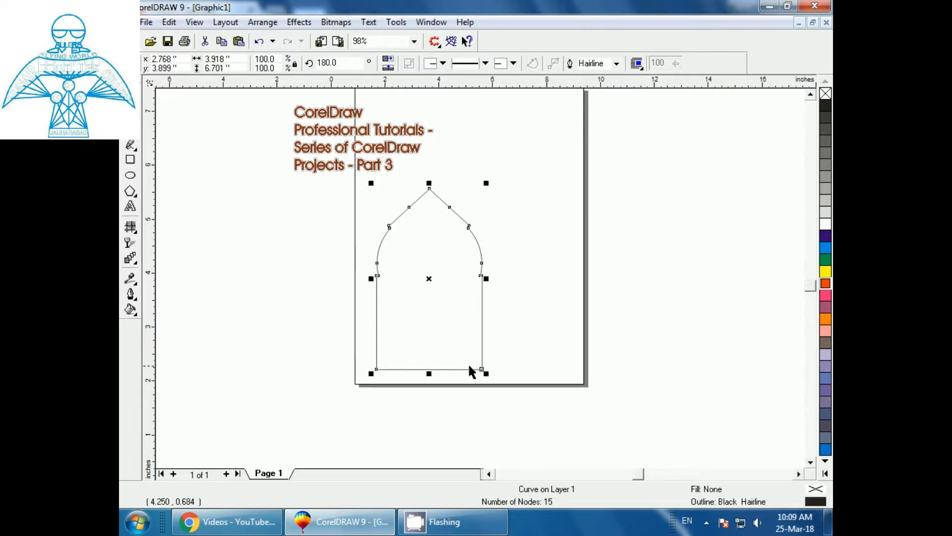
pyautogui.hotkey('shift', 'F2')
pyautogui.click(665, 325)
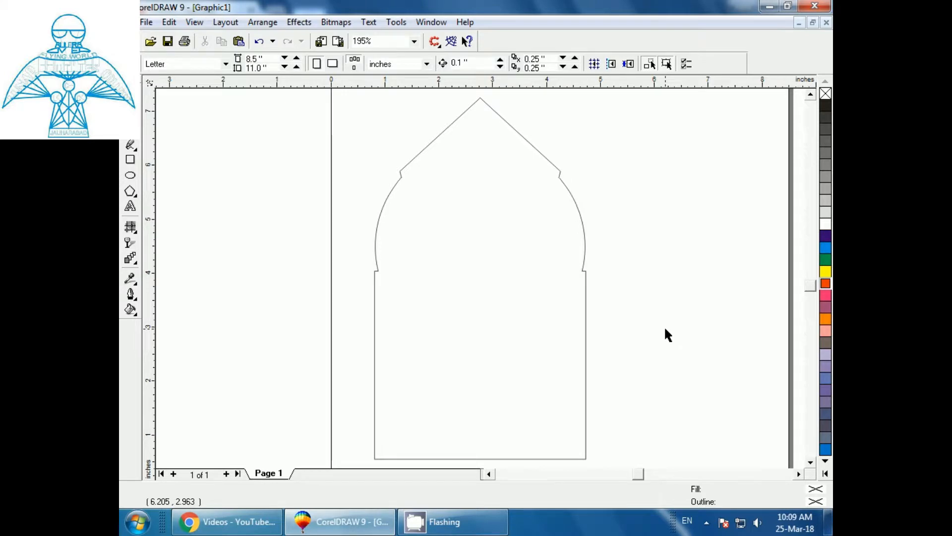
pyautogui.click(587, 322)
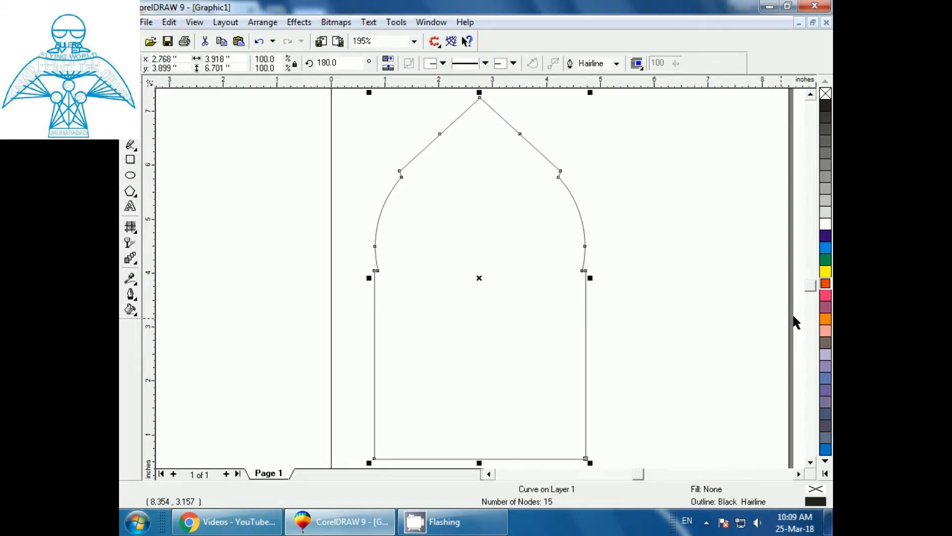
pyautogui.click(825, 260)
pyautogui.rightClick(825, 260)
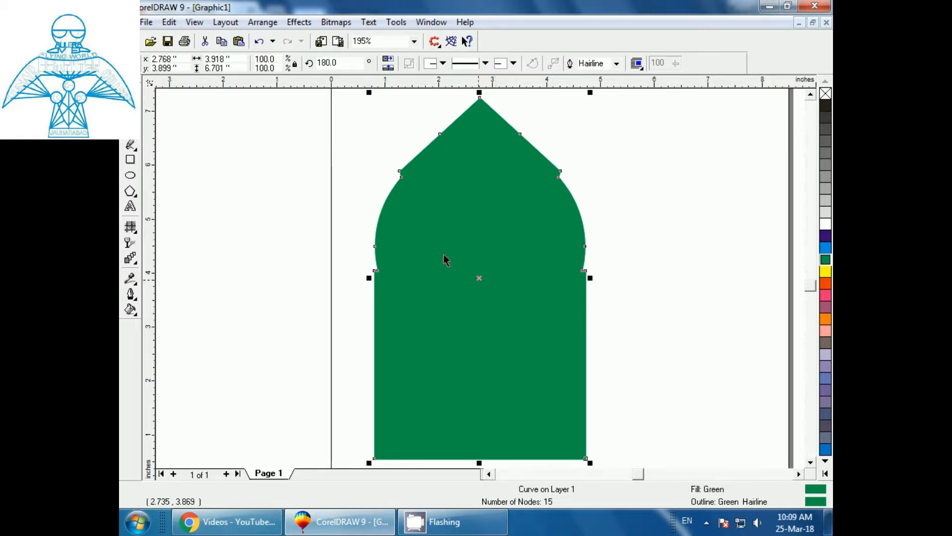
# Create a smaller concentric copy of the arch, about 3.69 by 6.31 inches, and fill it white to form a green frame.
pyautogui.moveTo(370, 93); pyautogui.dragTo(375, 105)
pyautogui.rightClick(375, 106)
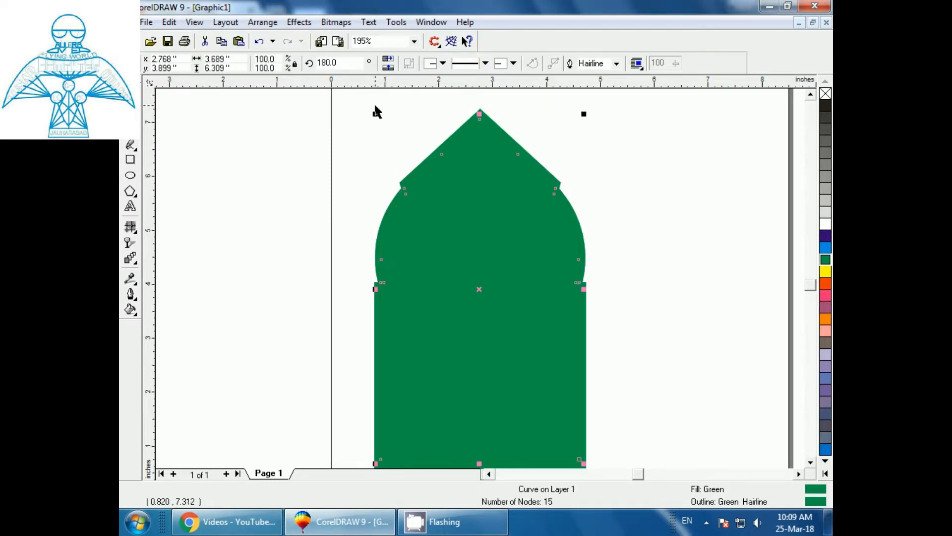
pyautogui.click(823, 225)
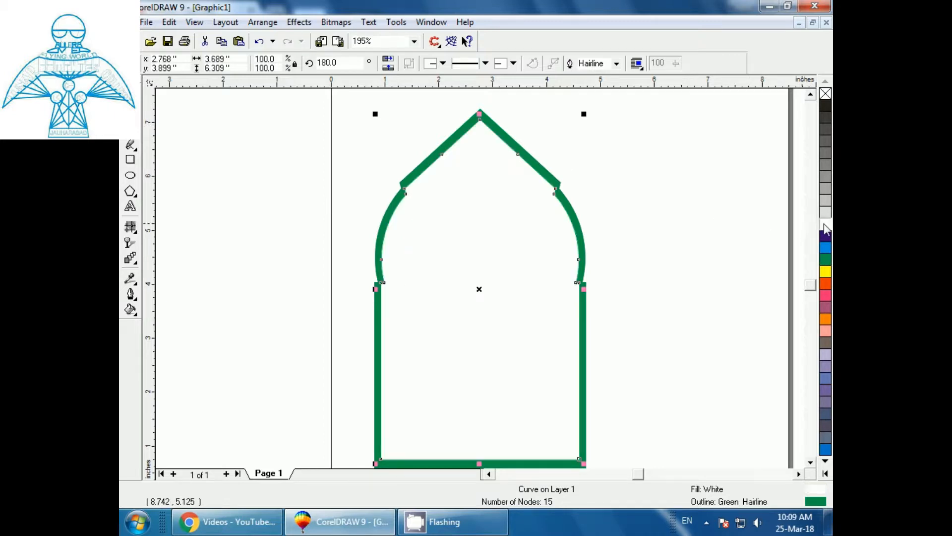
pyautogui.click(308, 280)
# Move both arch shapes together off the page onto the empty area to its left.
pyautogui.press('F3')
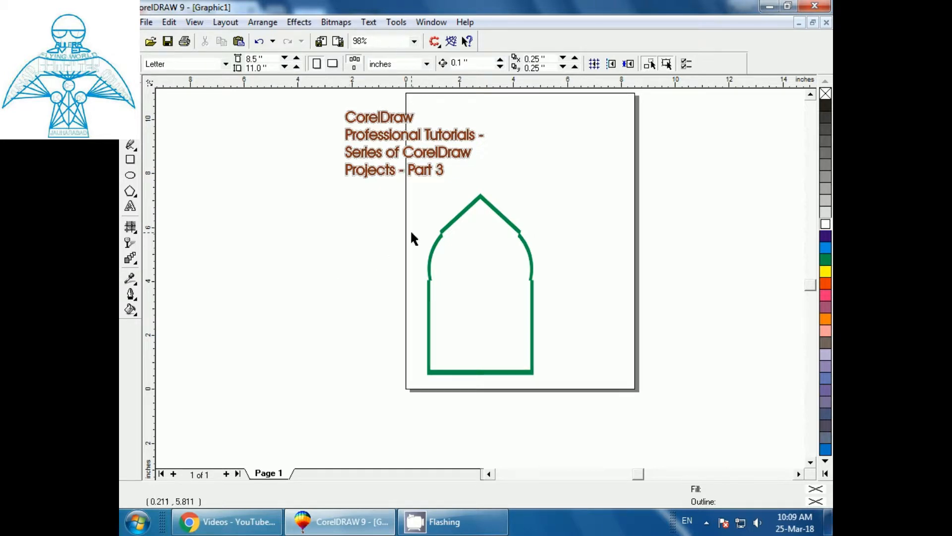
pyautogui.moveTo(606, 159); pyautogui.dragTo(389, 412)
pyautogui.moveTo(478, 287); pyautogui.dragTo(290, 289)
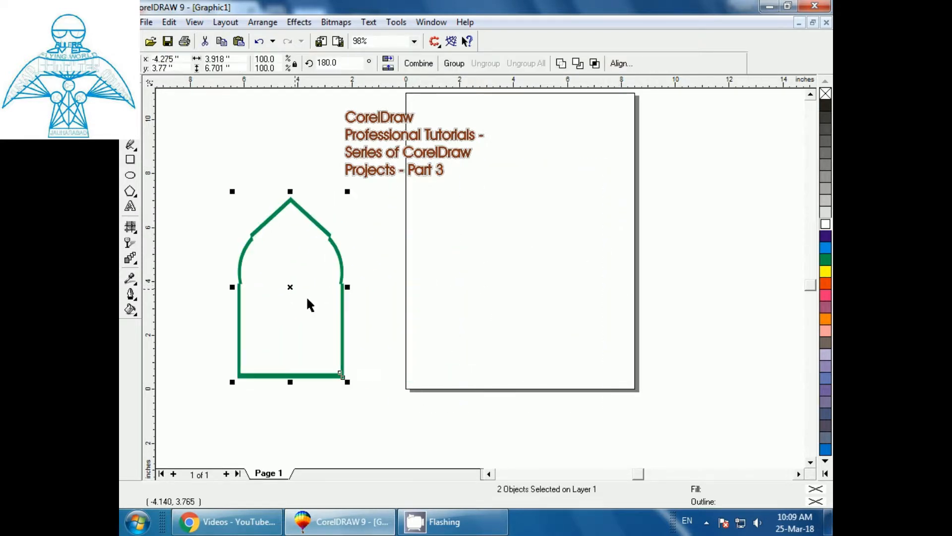
# Draw a circle about 3.6 inches across on the page and a pentagon about 3.08 by 2.93 inches beside it.
pyautogui.click(486, 350)
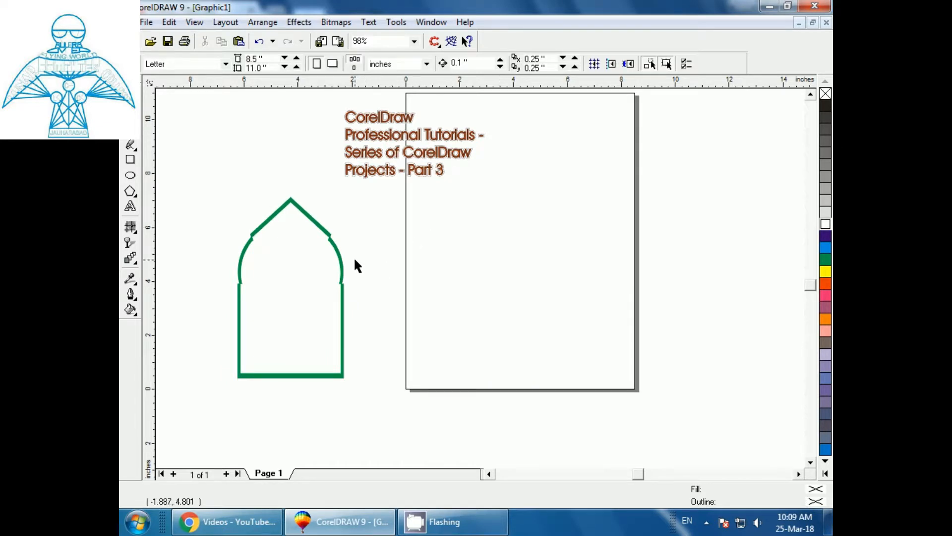
pyautogui.click(130, 175)
pyautogui.moveTo(524, 274); pyautogui.dragTo(578, 335)
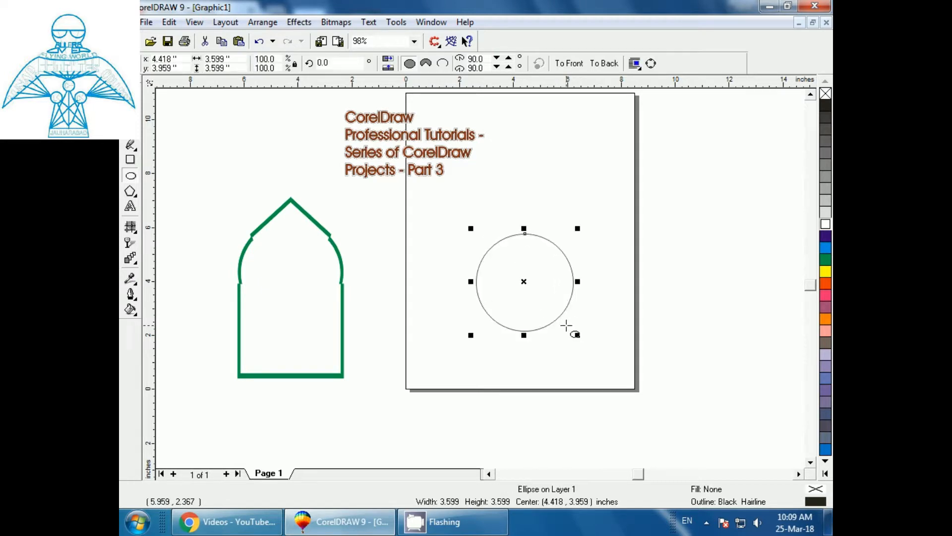
pyautogui.click(130, 192)
pyautogui.moveTo(380, 270); pyautogui.dragTo(469, 355)
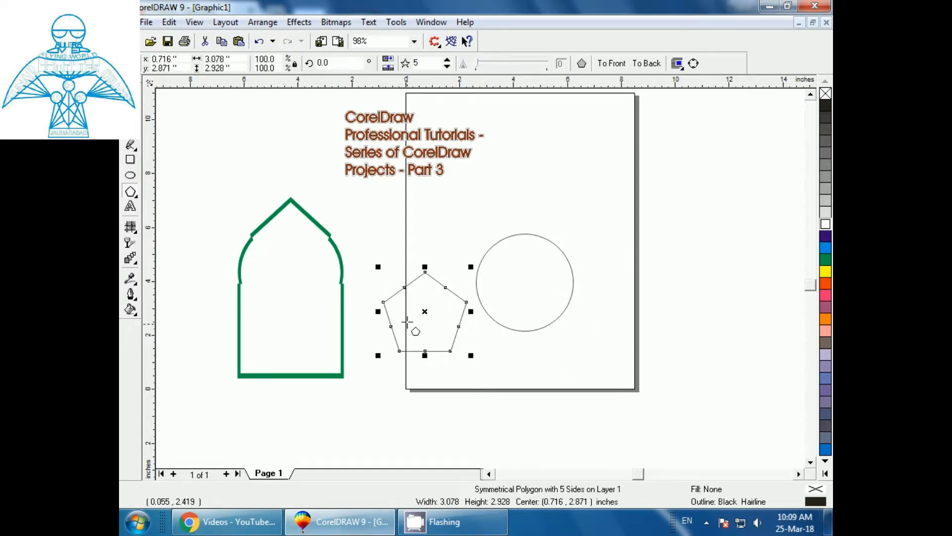
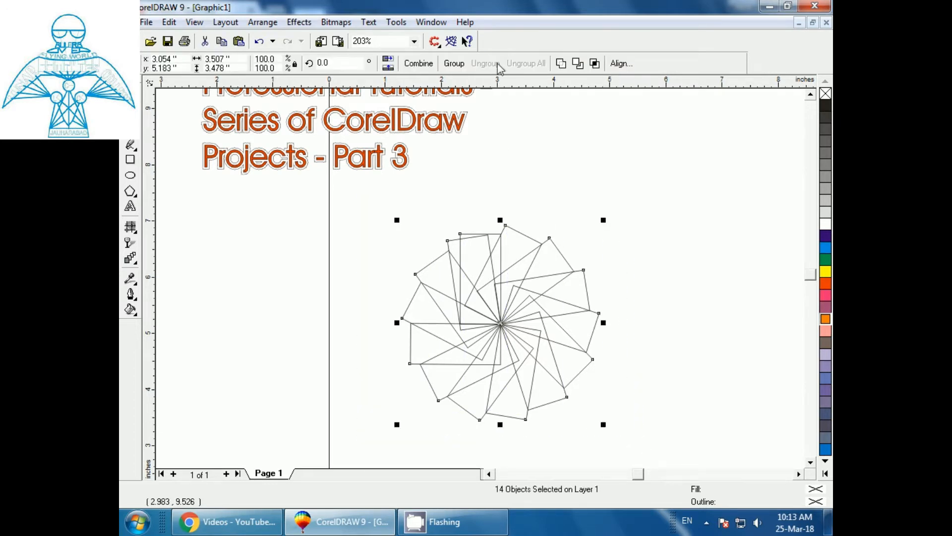
# Weld the overlapping rotated shapes into one outline and squeeze it horizontally to about 1.03 inches wide.
pyautogui.click(561, 63)
pyautogui.click(691, 255)
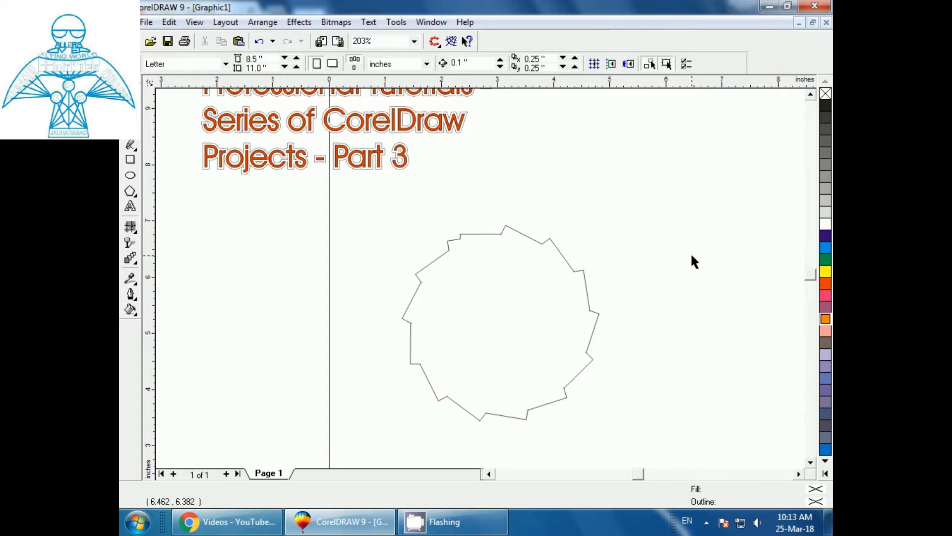
pyautogui.click(589, 336)
pyautogui.moveTo(396, 324); pyautogui.dragTo(535, 323)
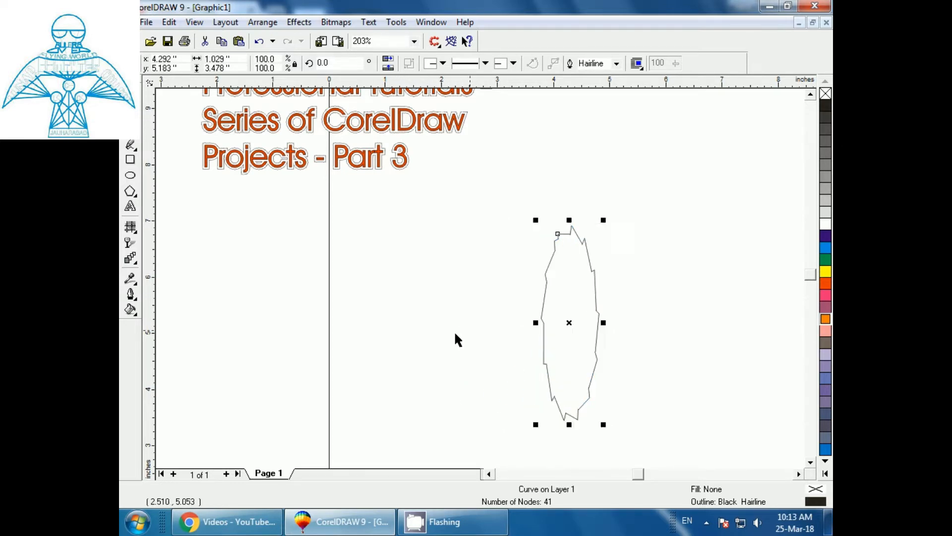
pyautogui.click(436, 338)
pyautogui.press('F3')
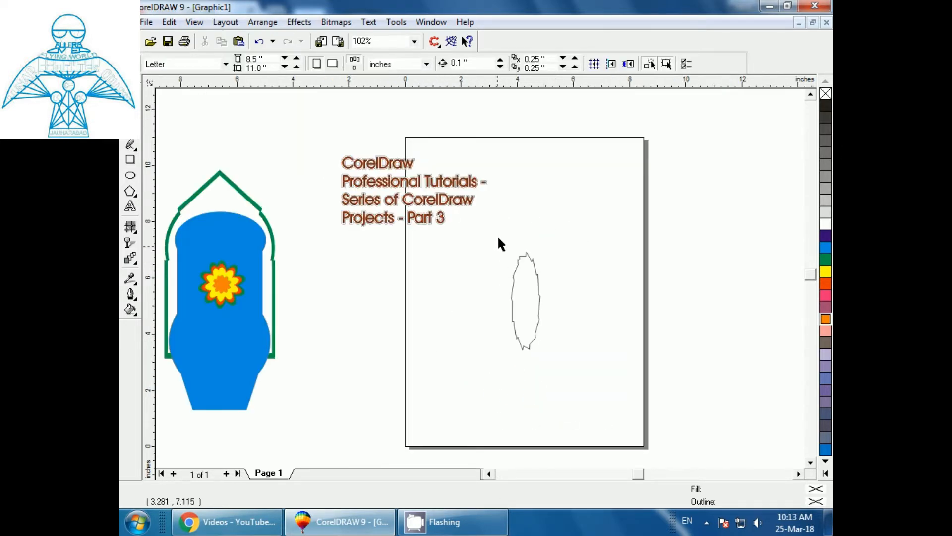
# Add a mirrored copy beside the narrow jagged shape, and cross the pair with a copy of itself rotated to 270 degrees.
pyautogui.moveTo(551, 392); pyautogui.dragTo(540, 366)
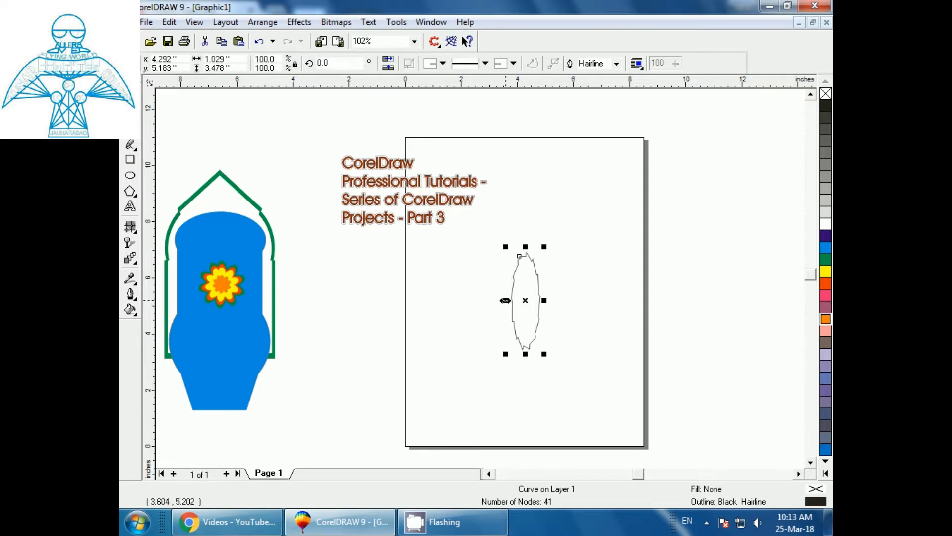
pyautogui.moveTo(506, 301); pyautogui.dragTo(540, 337)
pyautogui.click(499, 246)
pyautogui.click(539, 301)
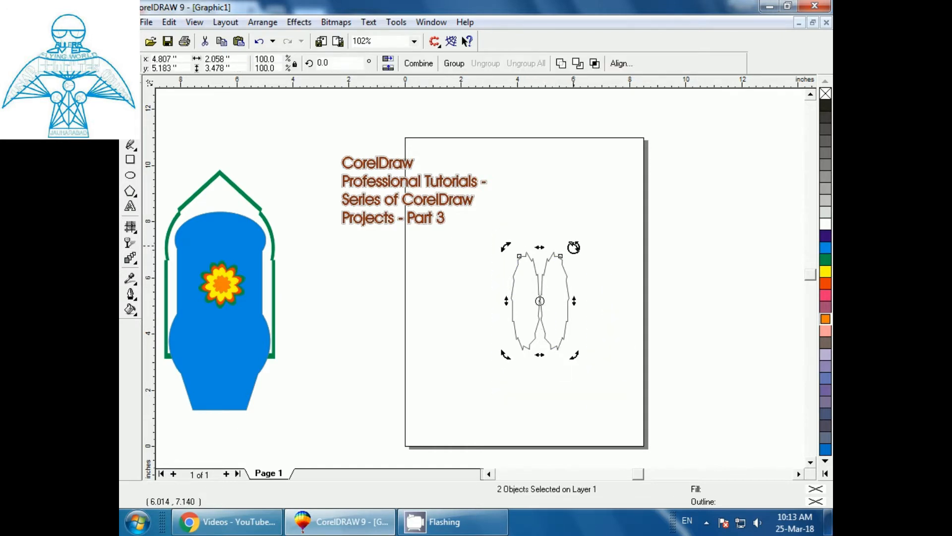
pyautogui.moveTo(575, 247); pyautogui.dragTo(597, 329)
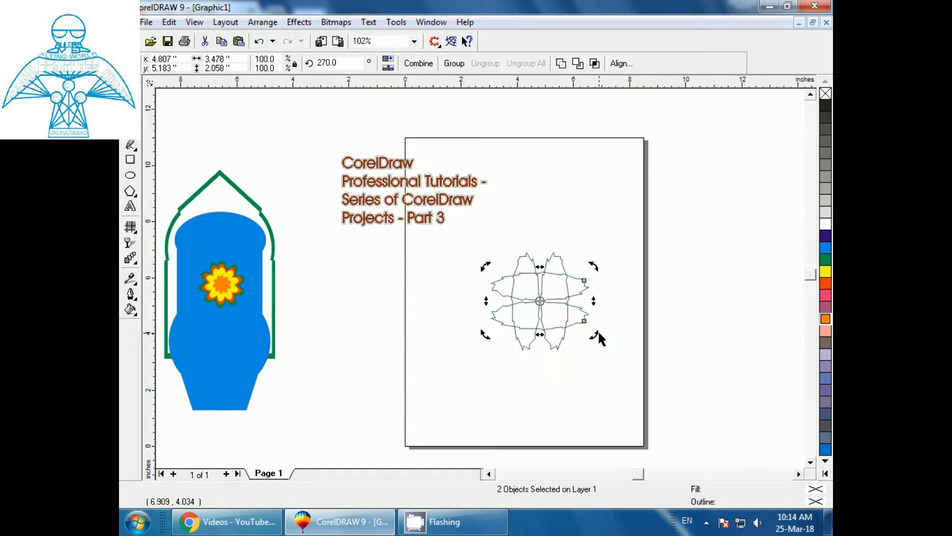
pyautogui.click(544, 372)
# Give the four crossed petals a green fill and green outline, and shrink them together to about 1.72 inches square.
pyautogui.moveTo(474, 229); pyautogui.dragTo(628, 384)
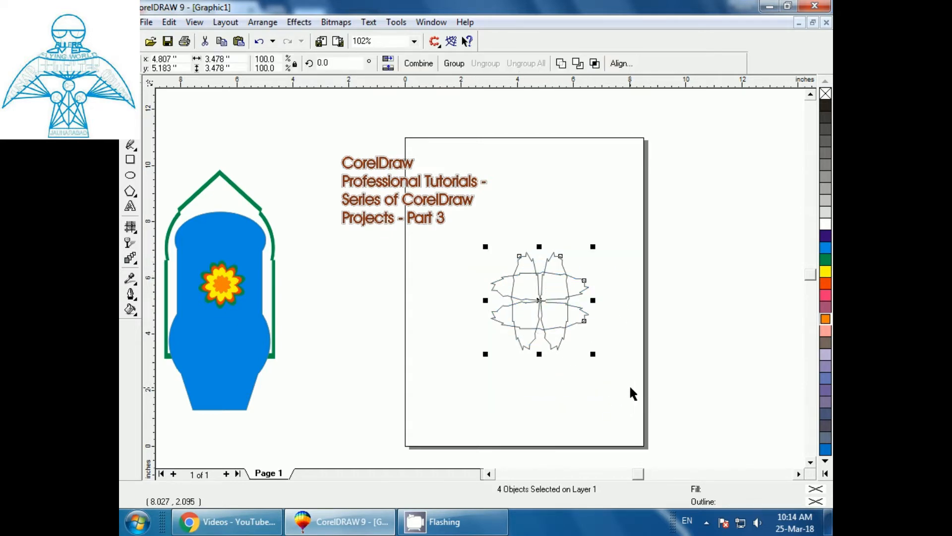
pyautogui.click(825, 261)
pyautogui.rightClick(825, 262)
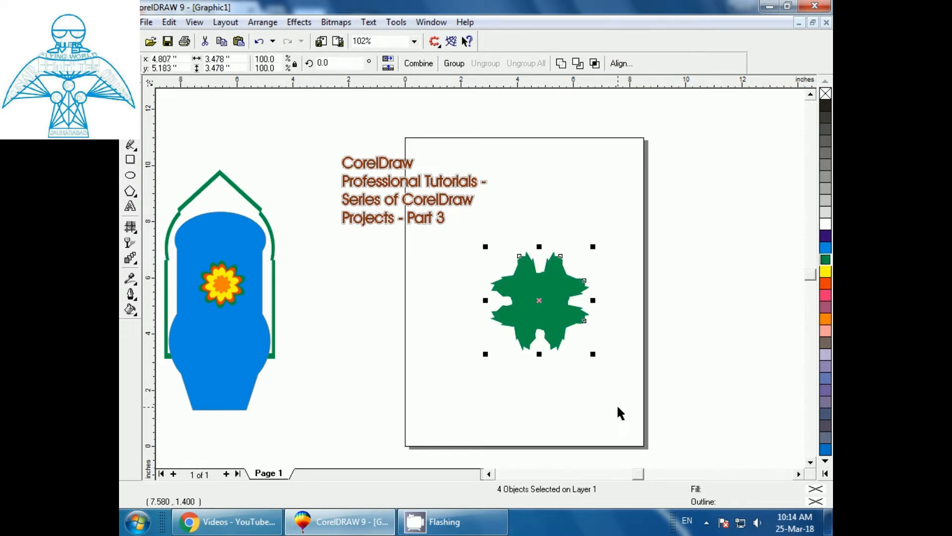
pyautogui.moveTo(593, 353); pyautogui.dragTo(537, 300)
pyautogui.click(461, 274)
# Place a mirrored copy of the small green flower diagonally above and to the right, corner to corner with it.
pyautogui.moveTo(468, 237); pyautogui.dragTo(605, 342)
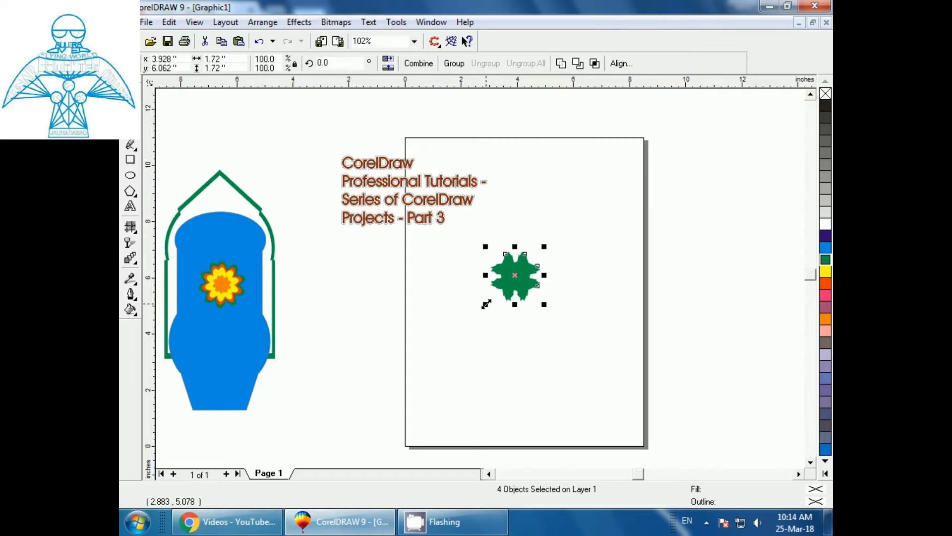
pyautogui.moveTo(486, 304); pyautogui.dragTo(557, 248)
pyautogui.rightClick(556, 248)
pyautogui.click(545, 351)
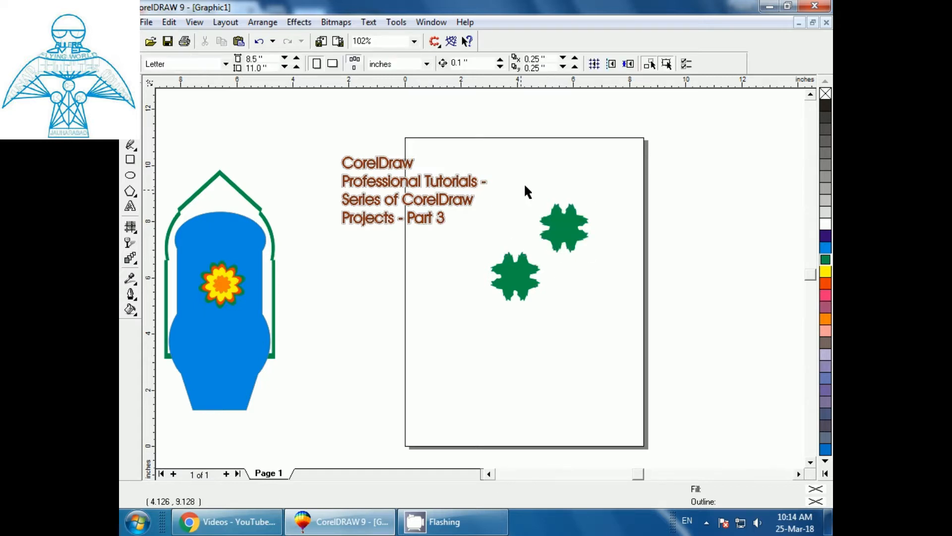
# Add a copy of both green flowers rotated to 270 degrees about their common centre to complete a two-by-two block.
pyautogui.moveTo(601, 293); pyautogui.dragTo(482, 350)
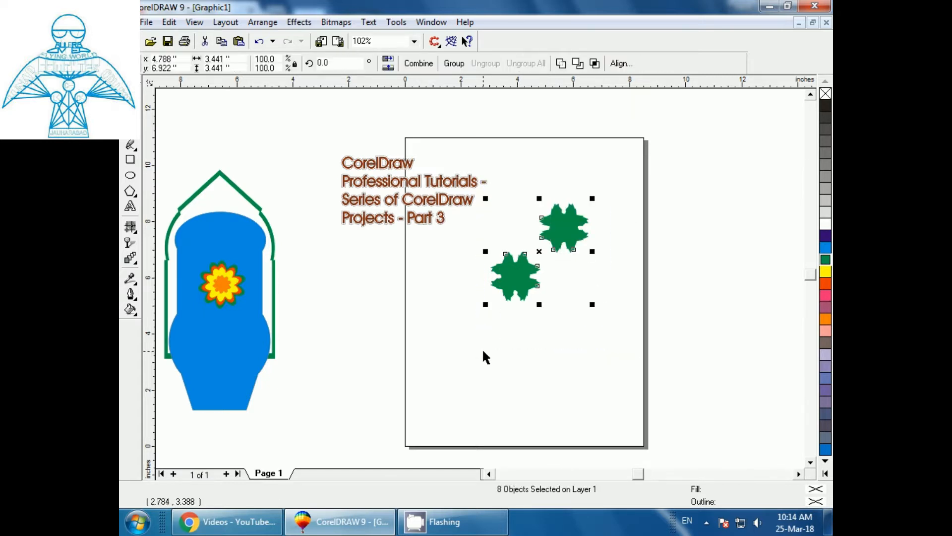
pyautogui.click(540, 251)
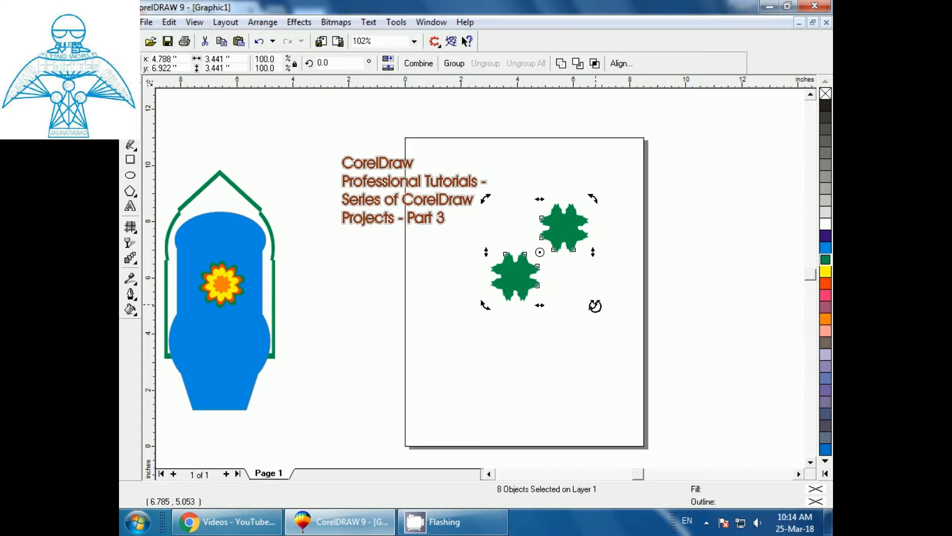
pyautogui.moveTo(596, 308); pyautogui.dragTo(498, 289)
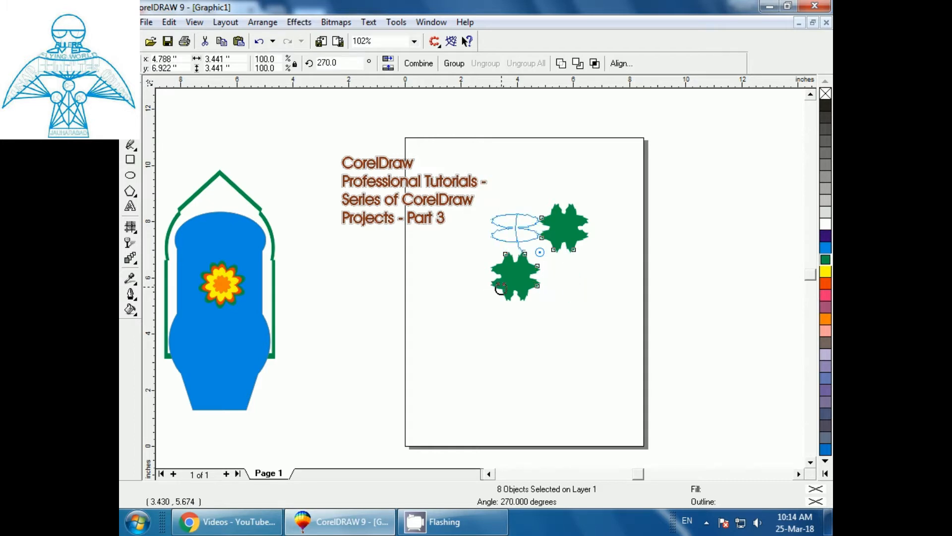
pyautogui.click(514, 340)
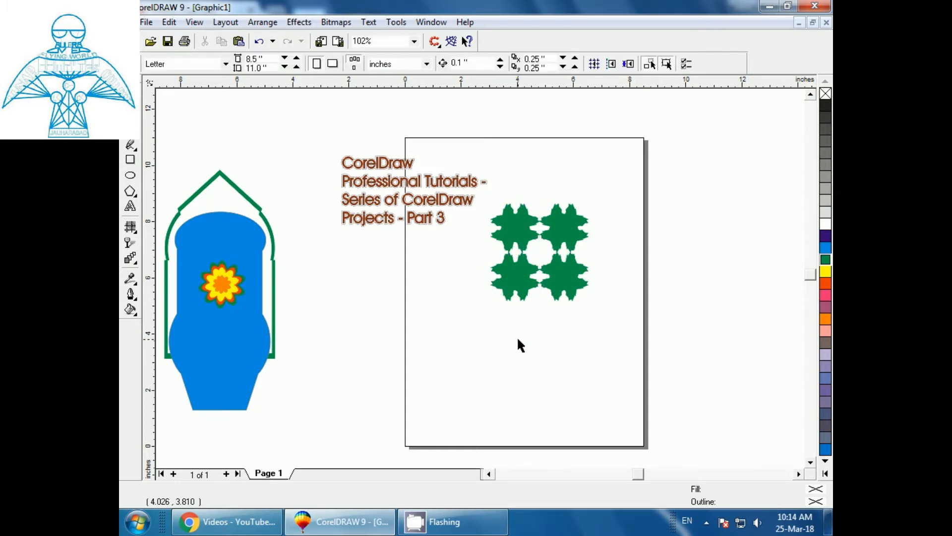
# Create a concentric copy of the green flower block about 1.2 inches square with a yellow fill and yellow outline.
pyautogui.moveTo(485, 189); pyautogui.dragTo(651, 353)
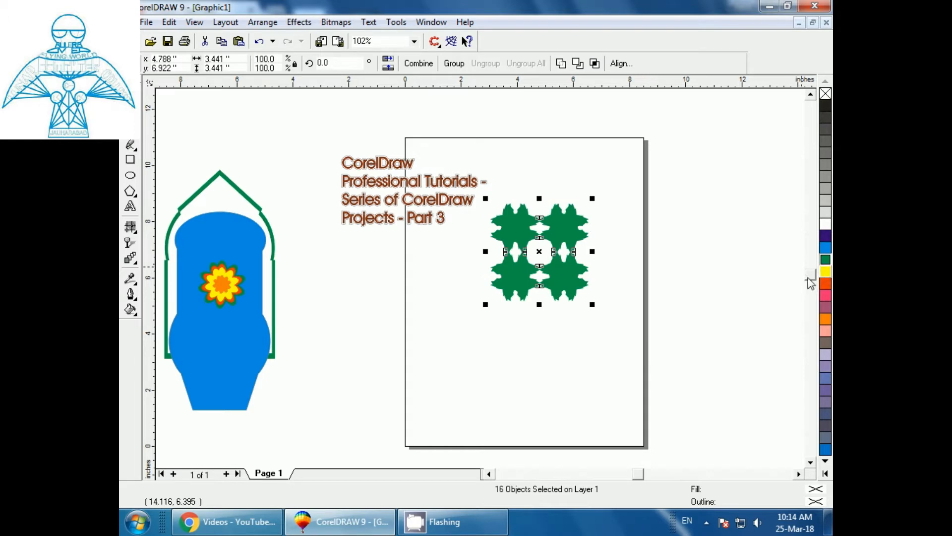
pyautogui.moveTo(594, 306); pyautogui.dragTo(570, 277)
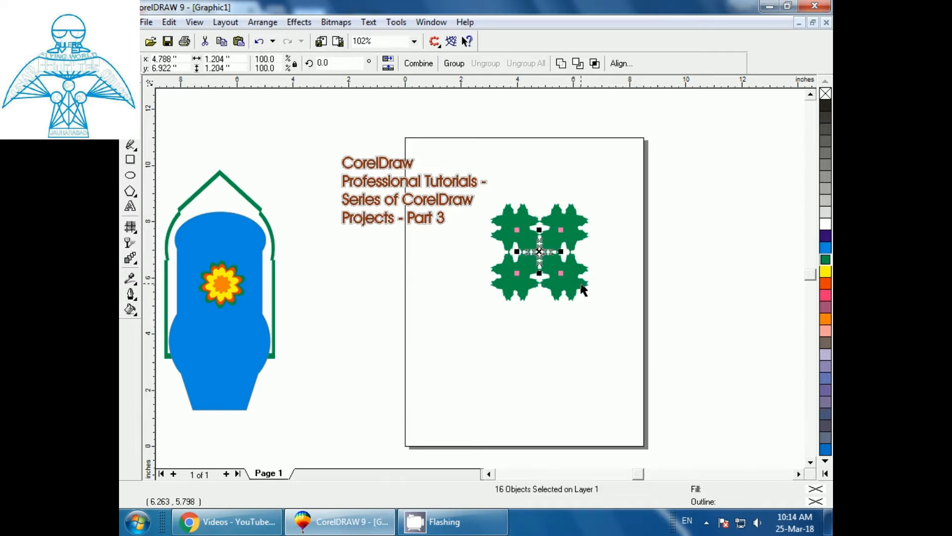
pyautogui.click(823, 271)
pyautogui.rightClick(825, 272)
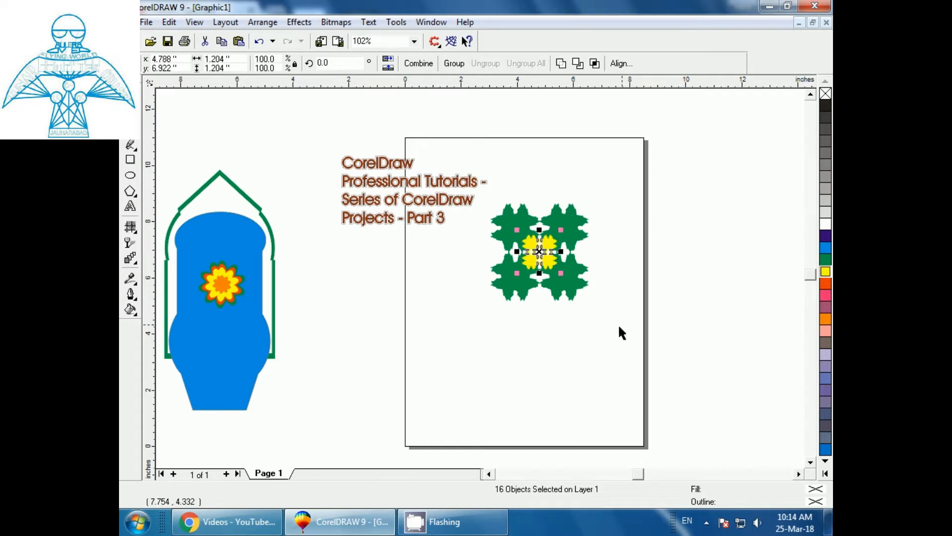
pyautogui.click(511, 375)
# Group the green and yellow pattern and fit it over the lower part of the blue vase at about 3.14 inches square.
pyautogui.moveTo(494, 246); pyautogui.dragTo(651, 346)
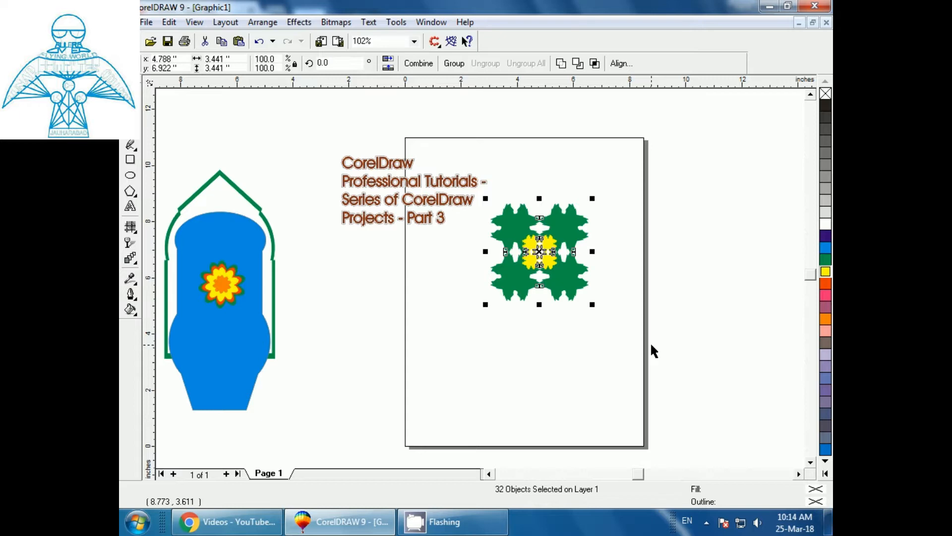
pyautogui.hotkey('ctrl', 'g')
pyautogui.click(543, 344)
pyautogui.moveTo(489, 260); pyautogui.dragTo(221, 360)
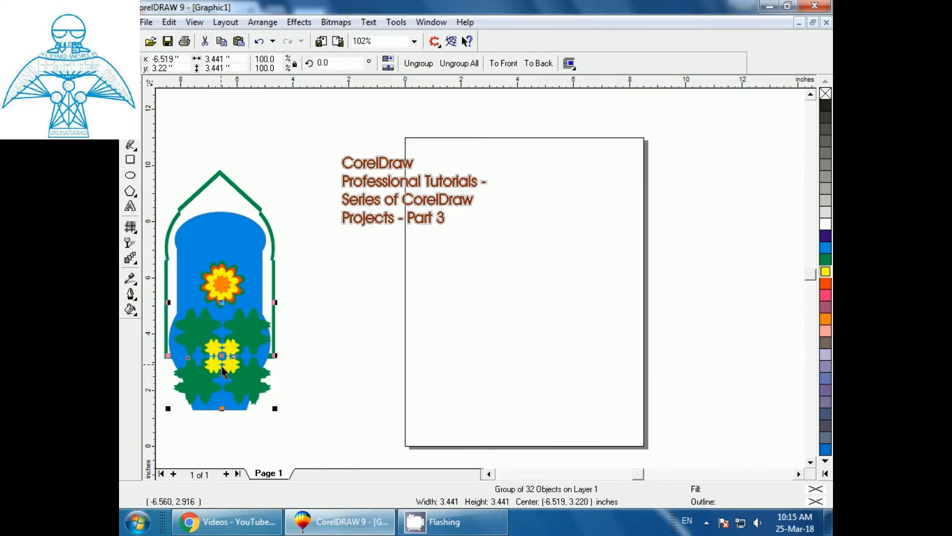
pyautogui.moveTo(273, 414); pyautogui.dragTo(268, 402)
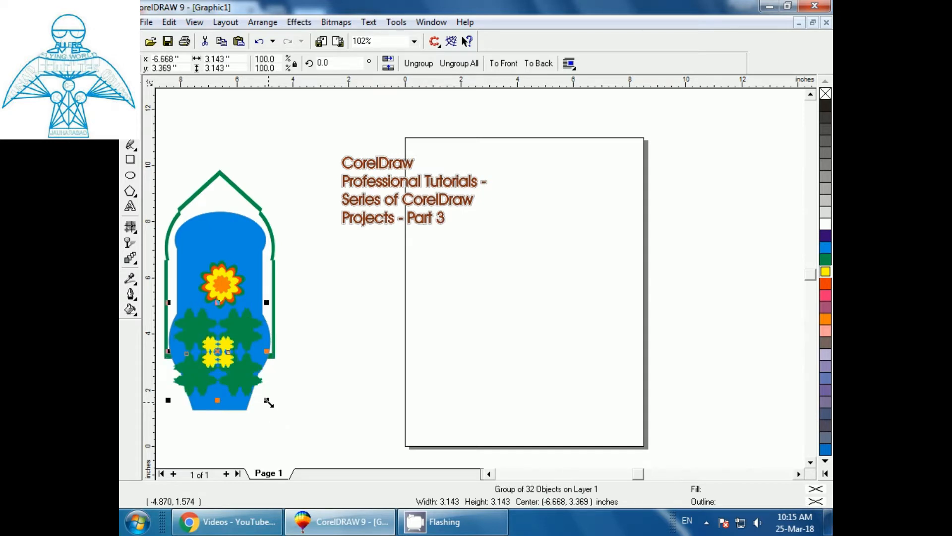
pyautogui.click(437, 356)
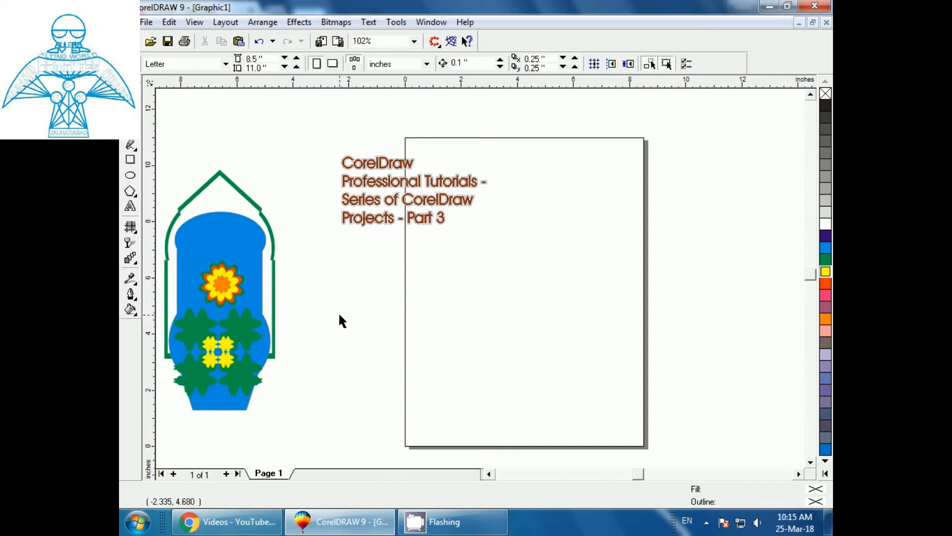
# Draw a square about 3.73 inches wide on the page and a circle about 4.35 inches across overlapping its lower half.
pyautogui.click(131, 176)
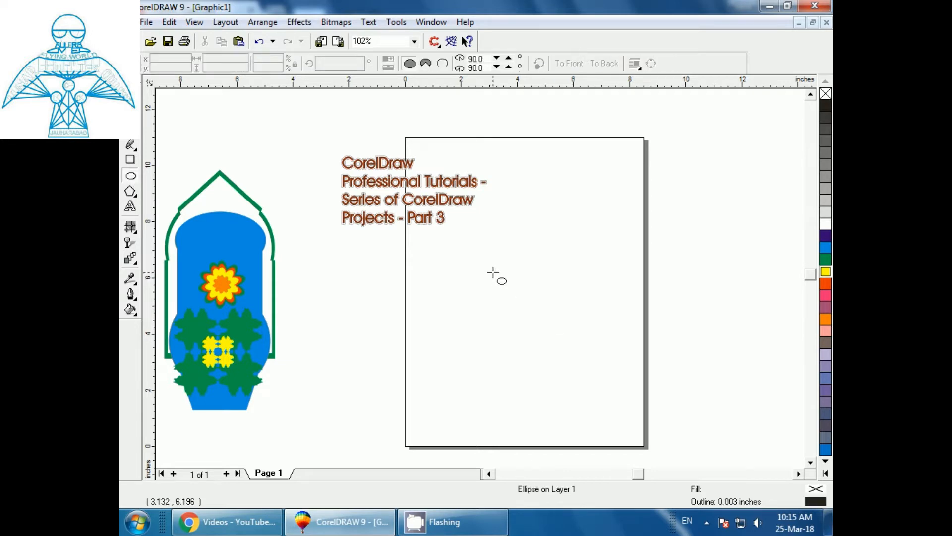
pyautogui.click(130, 160)
pyautogui.moveTo(469, 264); pyautogui.dragTo(574, 368)
pyautogui.click(131, 175)
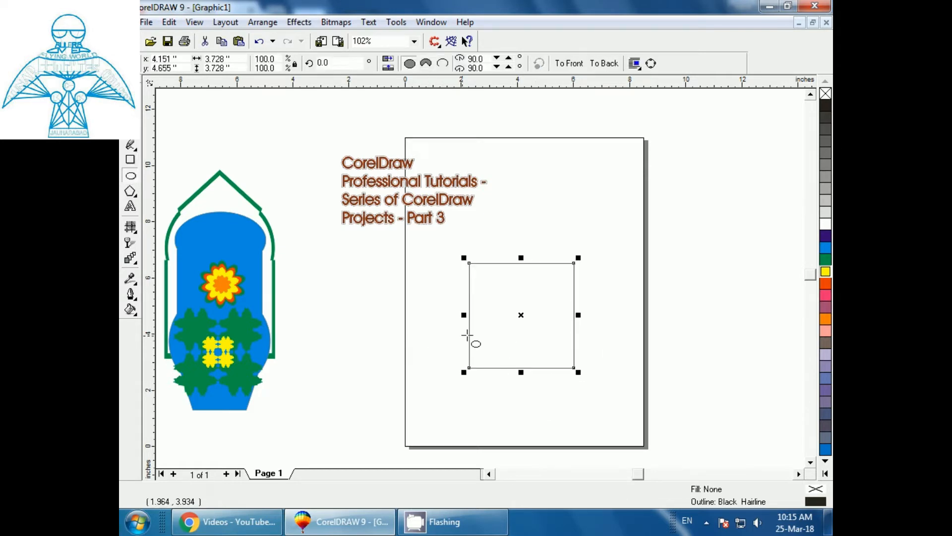
pyautogui.moveTo(406, 333); pyautogui.dragTo(528, 454)
pyautogui.moveTo(467, 395); pyautogui.dragTo(517, 362)
# Align the circle and the square so their centres share the same vertical axis.
pyautogui.press('F10')
pyautogui.press('space')
pyautogui.moveTo(397, 247); pyautogui.dragTo(629, 433)
pyautogui.click(619, 64)
pyautogui.click(509, 237)
pyautogui.click(394, 319)
pyautogui.click(390, 328)
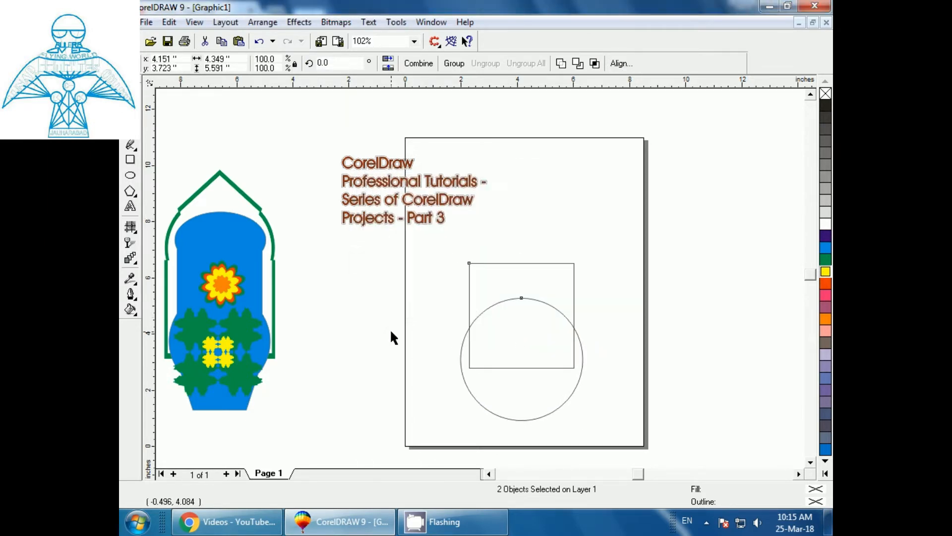
# Draw a pentagon about 3.36 inches wide, centre it over the square and stretch it upward to about 4.83 inches tall.
pyautogui.click(130, 192)
pyautogui.moveTo(331, 295); pyautogui.dragTo(437, 394)
pyautogui.moveTo(386, 346); pyautogui.dragTo(522, 324)
pyautogui.moveTo(520, 272); pyautogui.dragTo(521, 226)
pyautogui.moveTo(520, 219); pyautogui.dragTo(520, 207)
pyautogui.press('space')
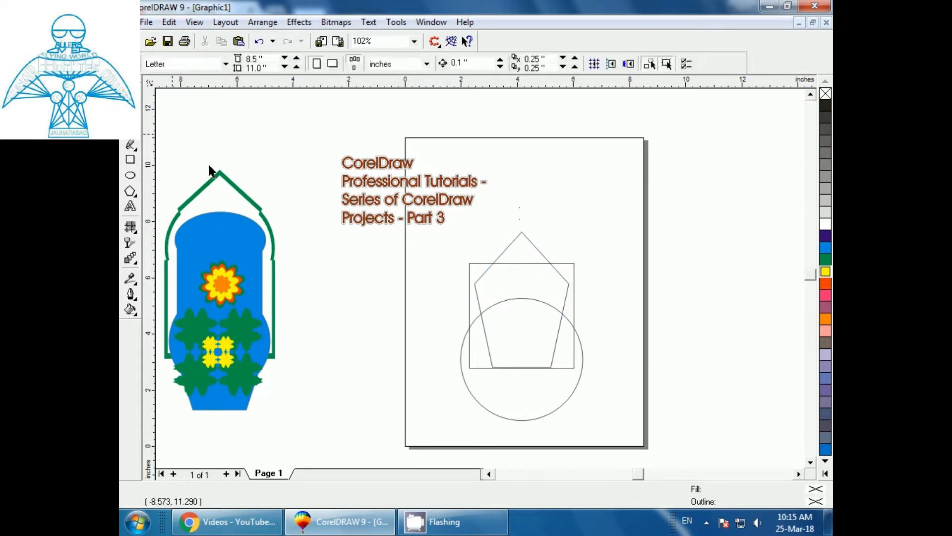
# Stretch the pentagon downward past the circle to a height of about 7.16 inches.
pyautogui.click(487, 341)
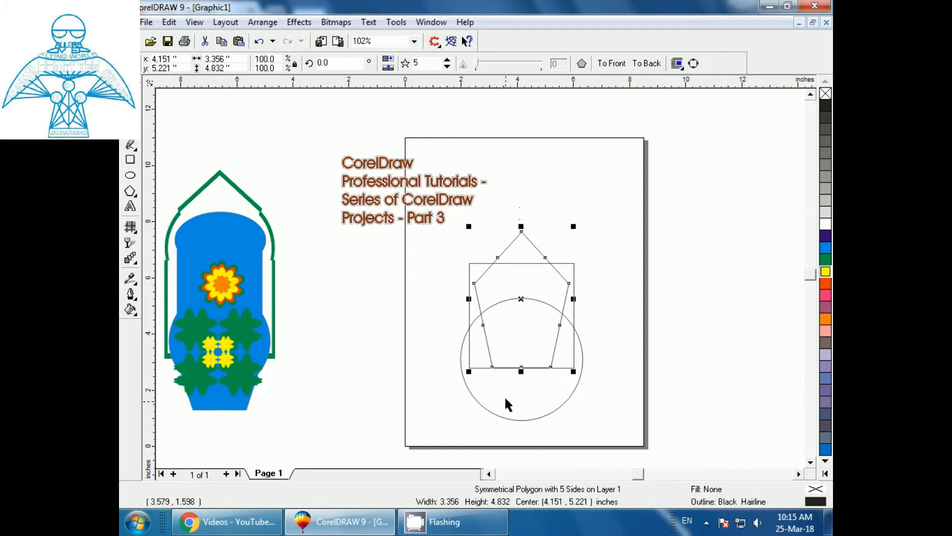
pyautogui.moveTo(521, 371); pyautogui.dragTo(521, 437)
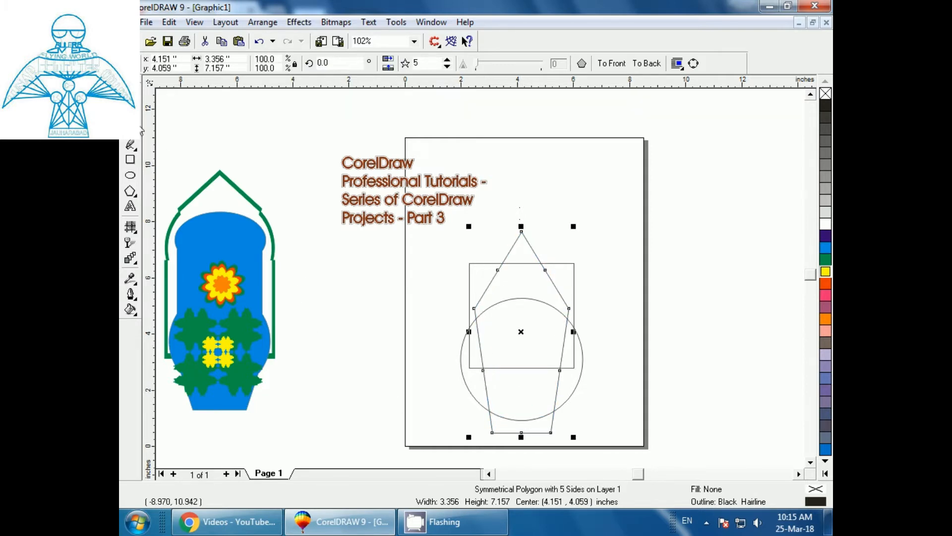
pyautogui.click(236, 143)
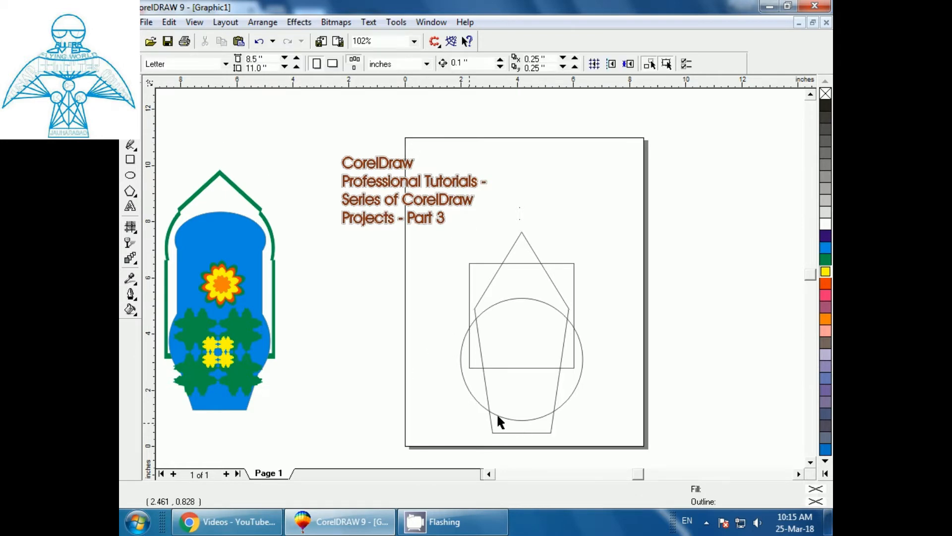
# Weld the square, circle and pentagon into a single vase outline and select it.
pyautogui.moveTo(657, 213); pyautogui.dragTo(437, 448)
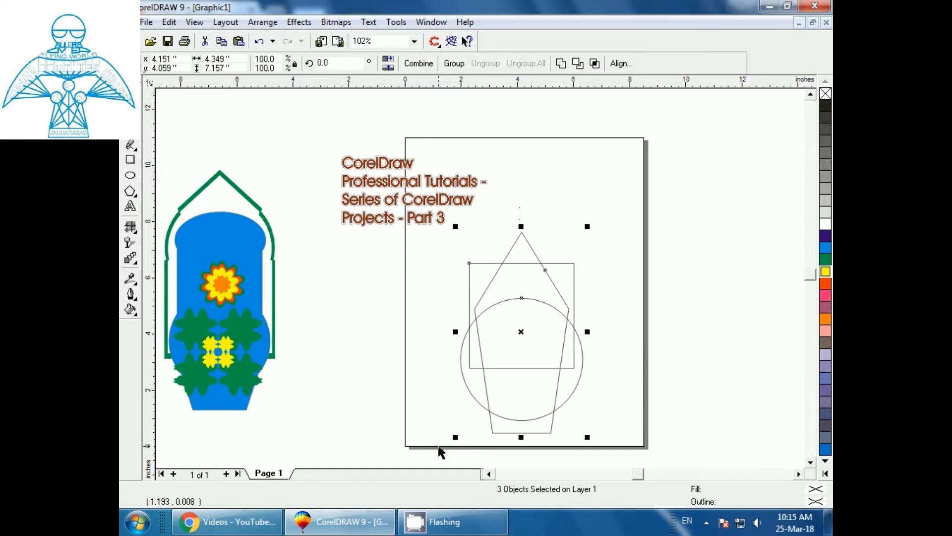
pyautogui.click(561, 62)
pyautogui.click(686, 288)
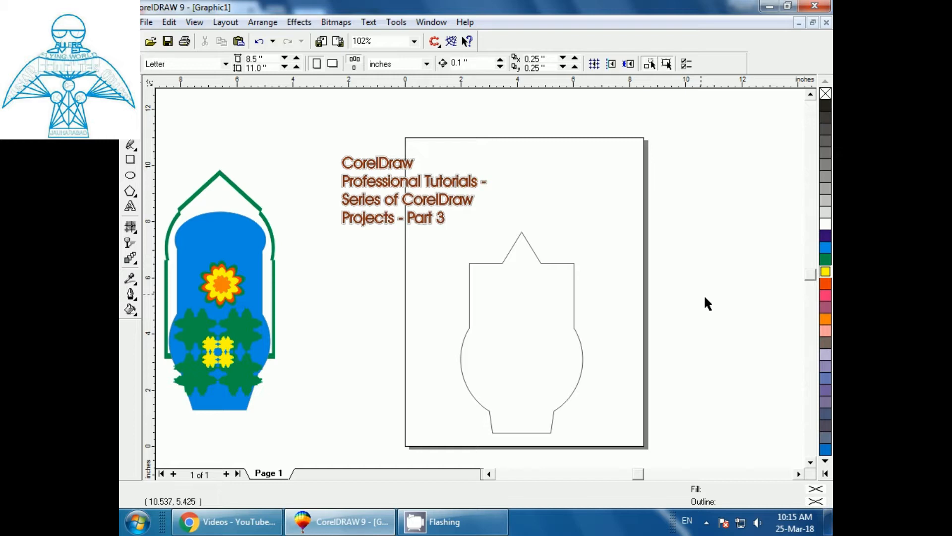
pyautogui.click(581, 373)
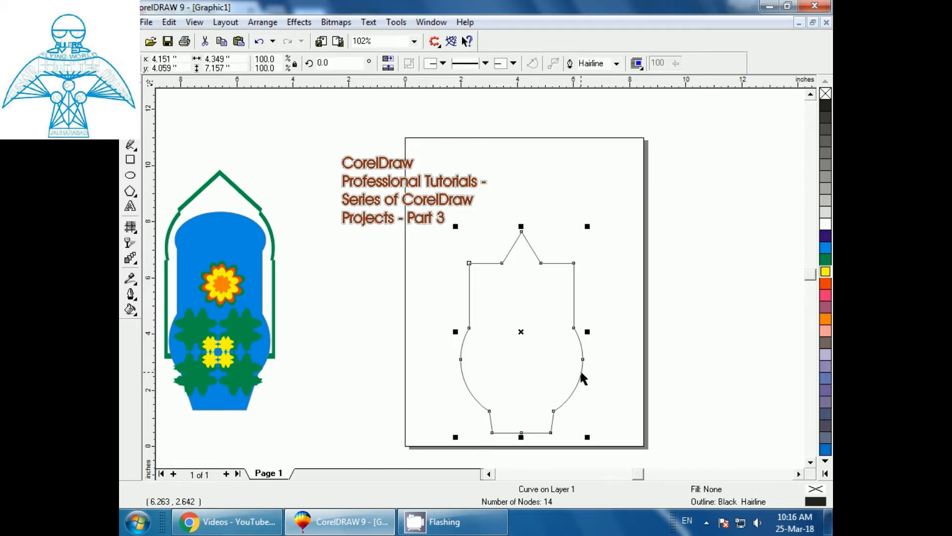
# Lower the peak node at the top of the vase outline, bringing the outline to about 6.41 inches tall.
pyautogui.click(447, 251)
pyautogui.click(521, 232)
pyautogui.moveTo(521, 232); pyautogui.dragTo(523, 252)
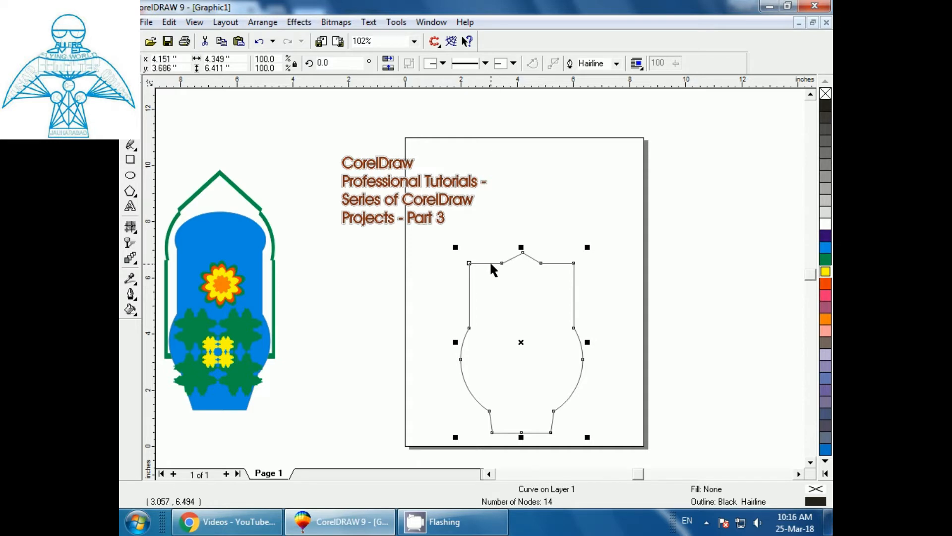
# Add one node to each slope of the vase's peak and pull both slightly outward to round the top.
pyautogui.hotkey('shift', 'F2')
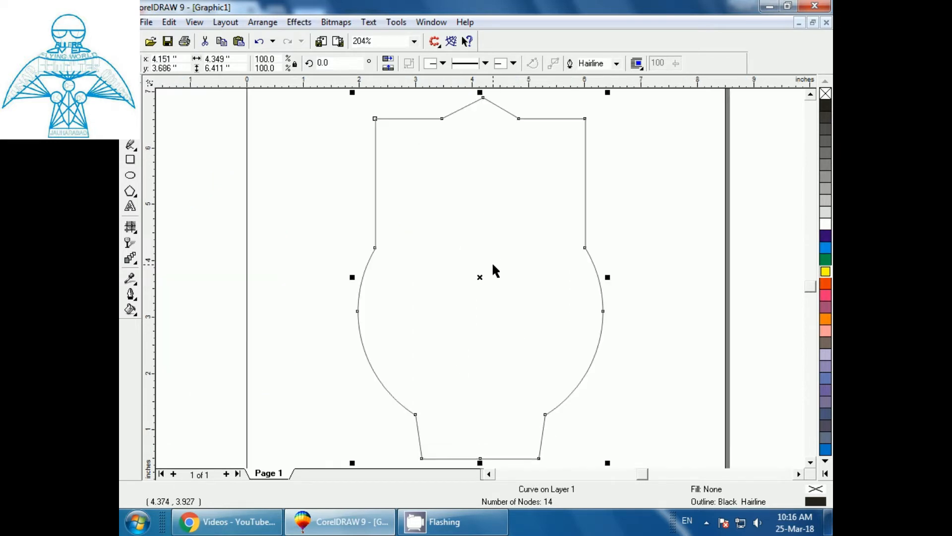
pyautogui.press('F10')
pyautogui.doubleClick(462, 105)
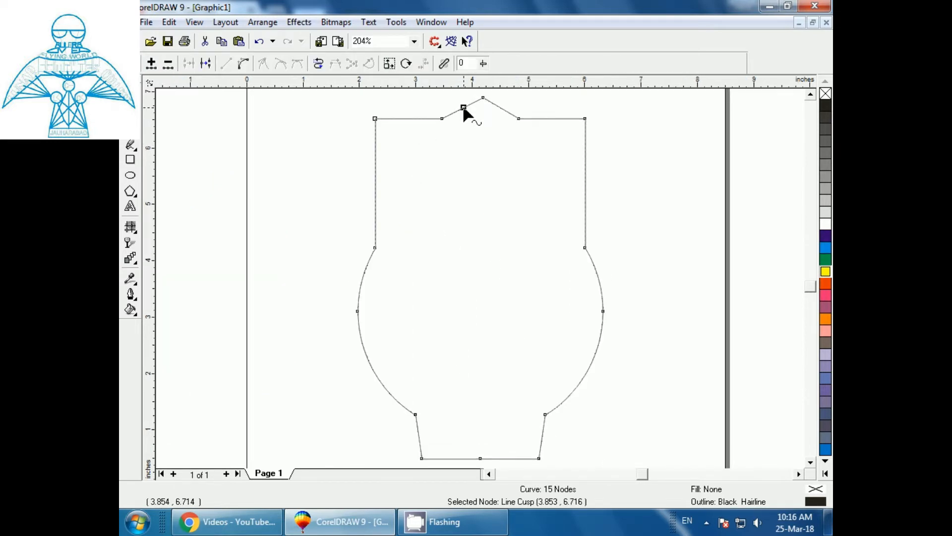
pyautogui.doubleClick(502, 108)
pyautogui.moveTo(501, 108); pyautogui.dragTo(504, 105)
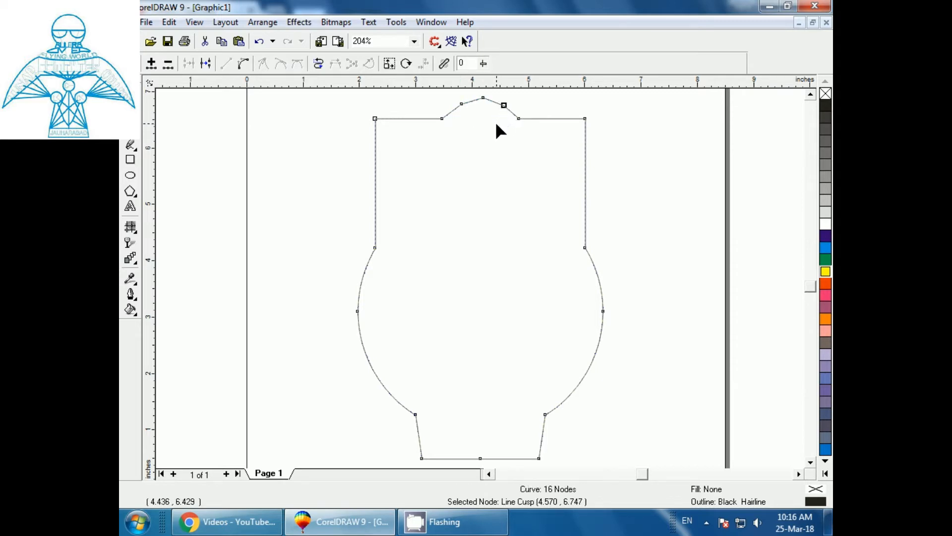
pyautogui.press('space')
pyautogui.click(240, 195)
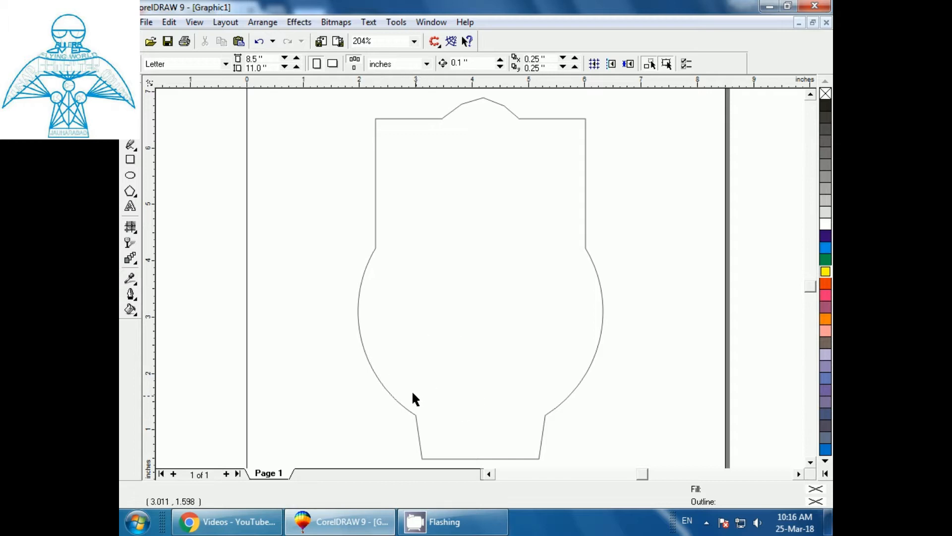
# Give the vase outline a green fill and a green outline.
pyautogui.click(393, 392)
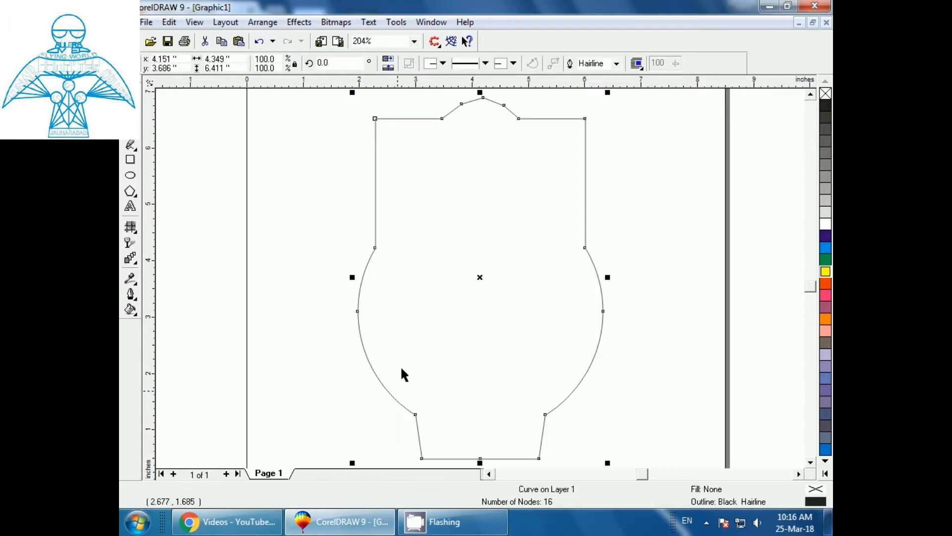
pyautogui.click(826, 259)
pyautogui.rightClick(826, 260)
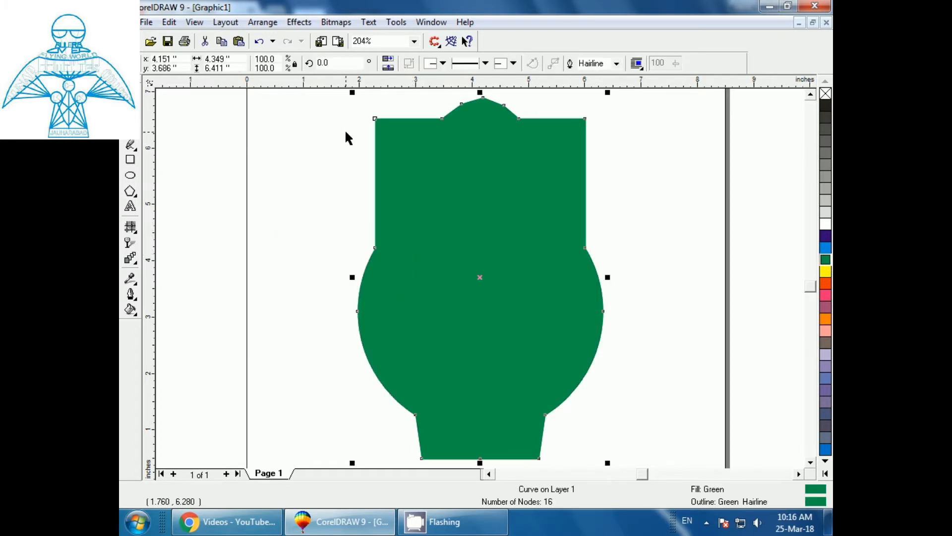
# Create a centred smaller copy of the vase about 3.89 by 5.73 inches, with white fill and outline.
pyautogui.moveTo(352, 93); pyautogui.dragTo(366, 110)
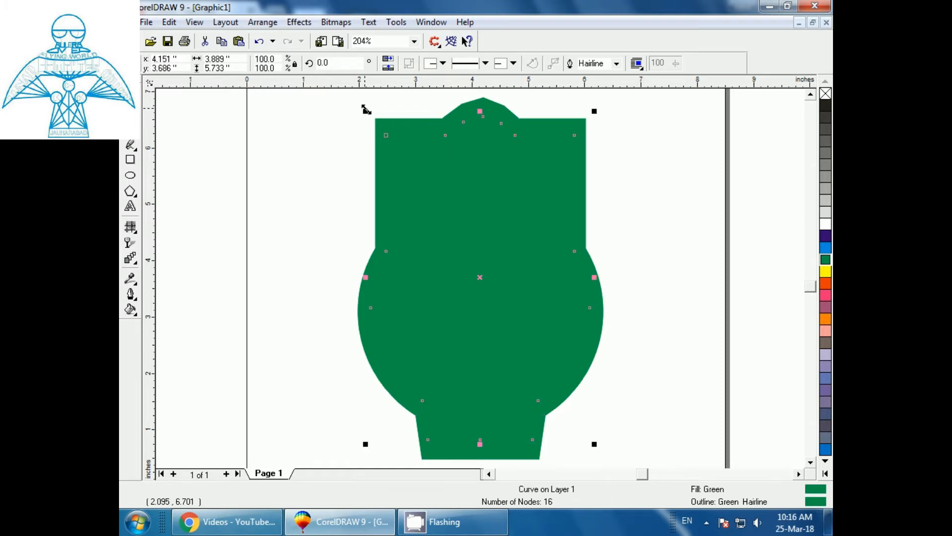
pyautogui.click(823, 224)
pyautogui.rightClick(824, 224)
pyautogui.click(618, 301)
# Nudge the white vase up 0.1 inch and stretch its base downward to a height of about 5.93 inches.
pyautogui.click(529, 346)
pyautogui.press('F3')
pyautogui.click(419, 384)
pyautogui.click(478, 356)
pyautogui.press('Up')
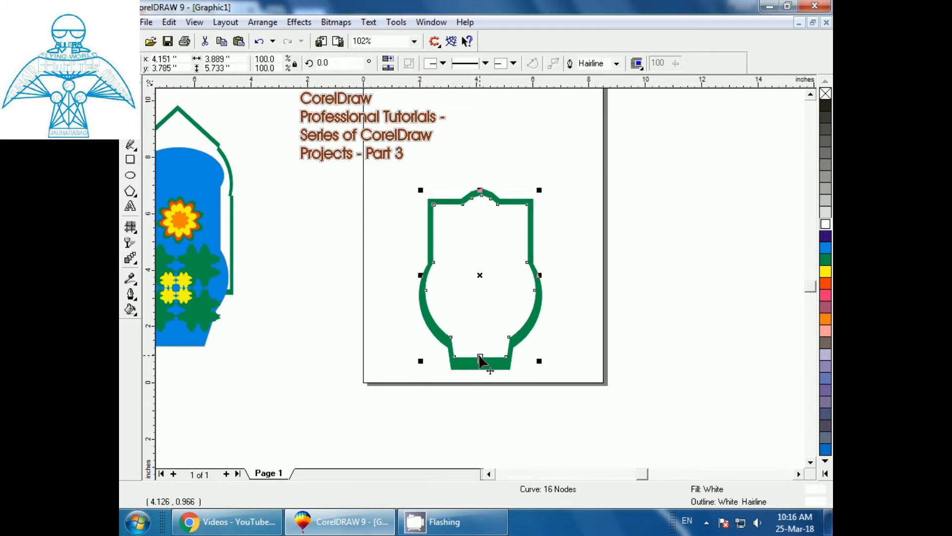
pyautogui.click(308, 328)
pyautogui.click(482, 361)
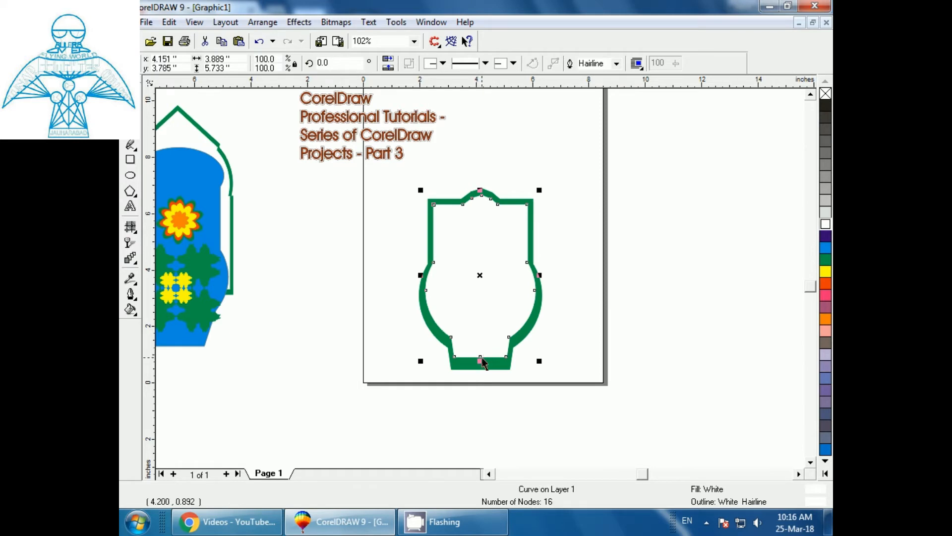
pyautogui.moveTo(480, 361); pyautogui.dragTo(483, 367)
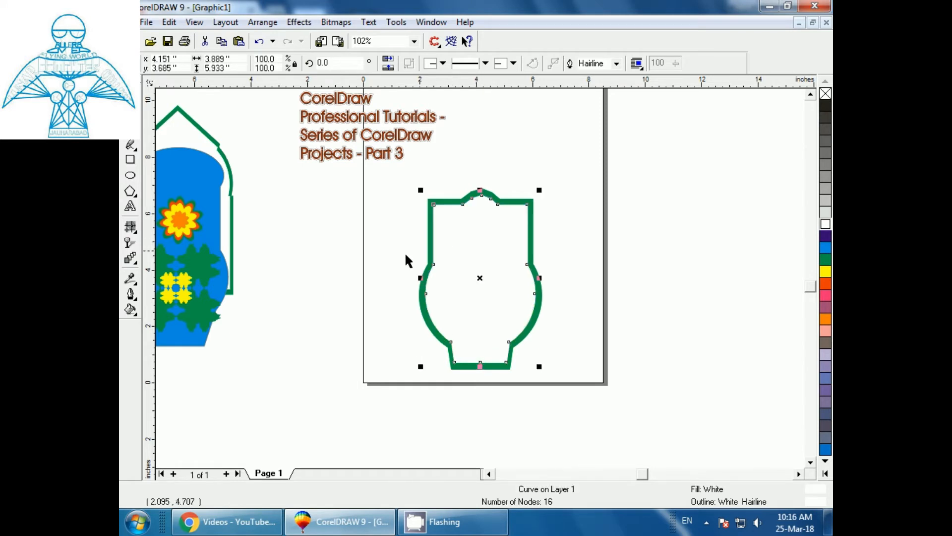
pyautogui.click(249, 252)
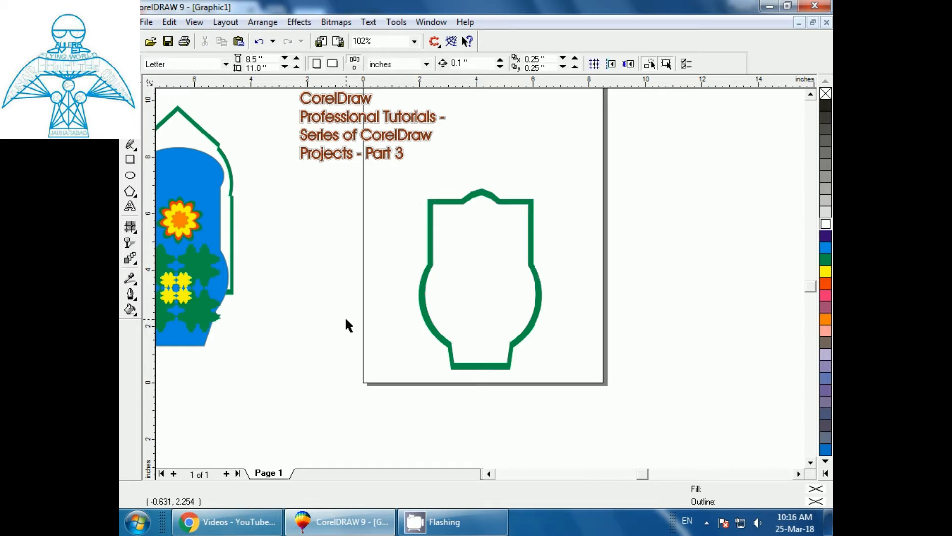
# Create a centred copy of the white vase scaled to about 3.42 by 5.22 inches and fill it blue.
pyautogui.click(472, 273)
pyautogui.moveTo(419, 188)
pyautogui.mouseDown()
pyautogui.moveTo(427, 192)
pyautogui.moveTo(423, 184)
pyautogui.mouseUp()
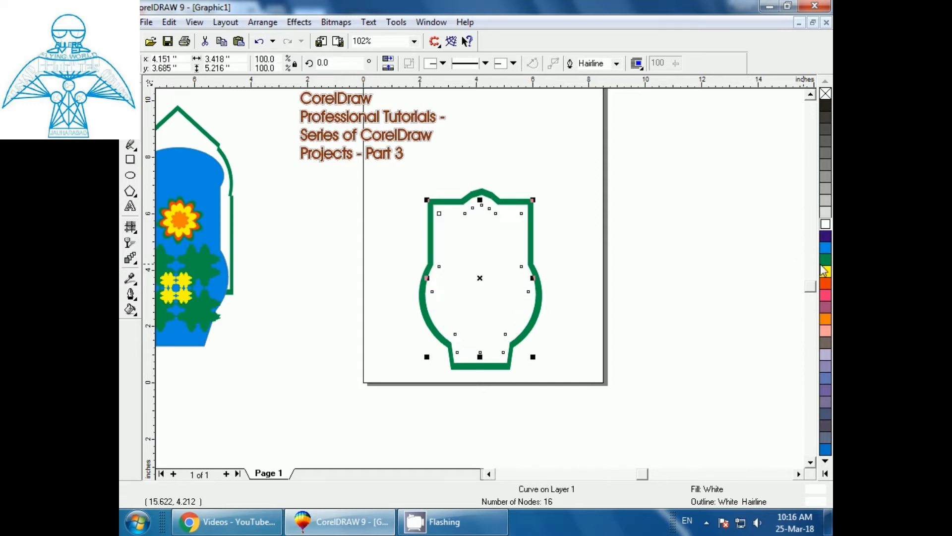
pyautogui.click(826, 248)
pyautogui.click(653, 257)
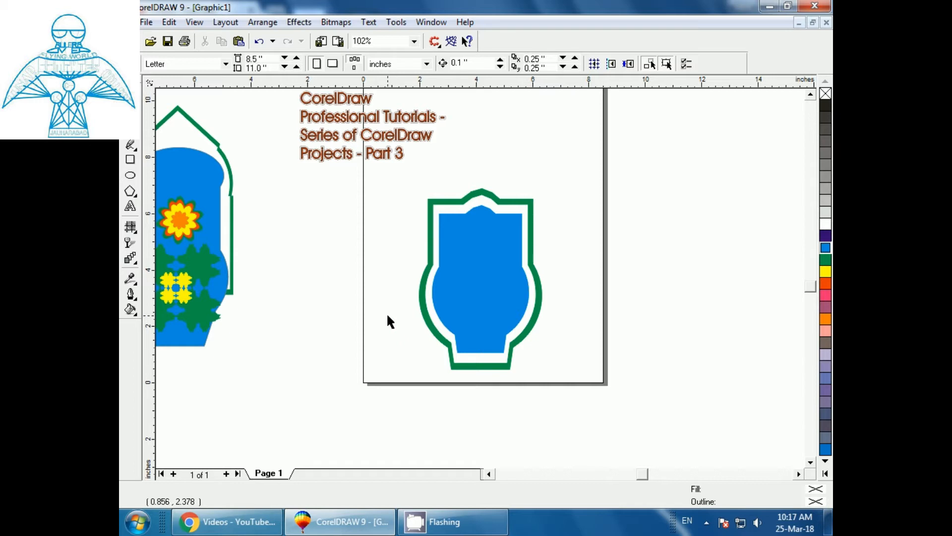
# Squeeze all three nested vases together to about 1.53 inches wide and 3.97 inches tall.
pyautogui.moveTo(404, 180); pyautogui.dragTo(578, 398)
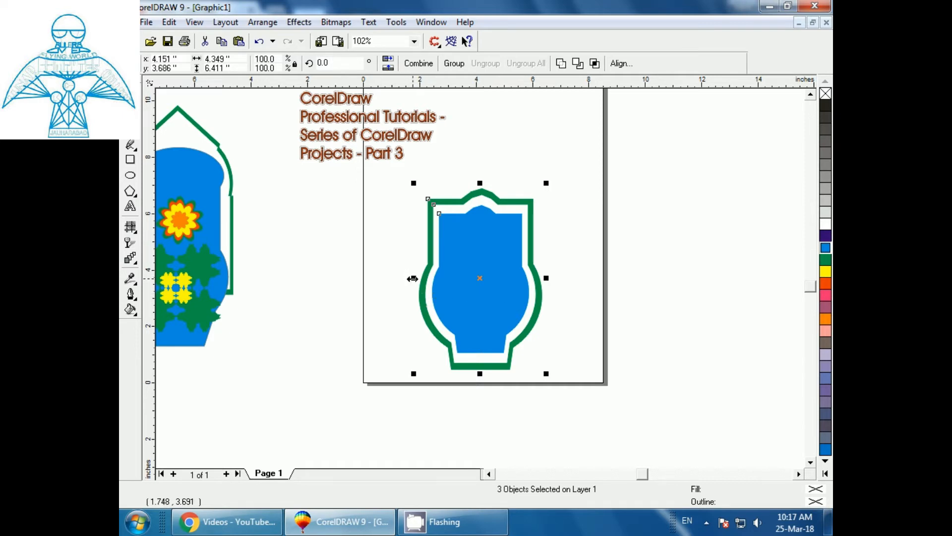
pyautogui.moveTo(412, 279); pyautogui.dragTo(493, 278)
pyautogui.moveTo(519, 373); pyautogui.dragTo(520, 300)
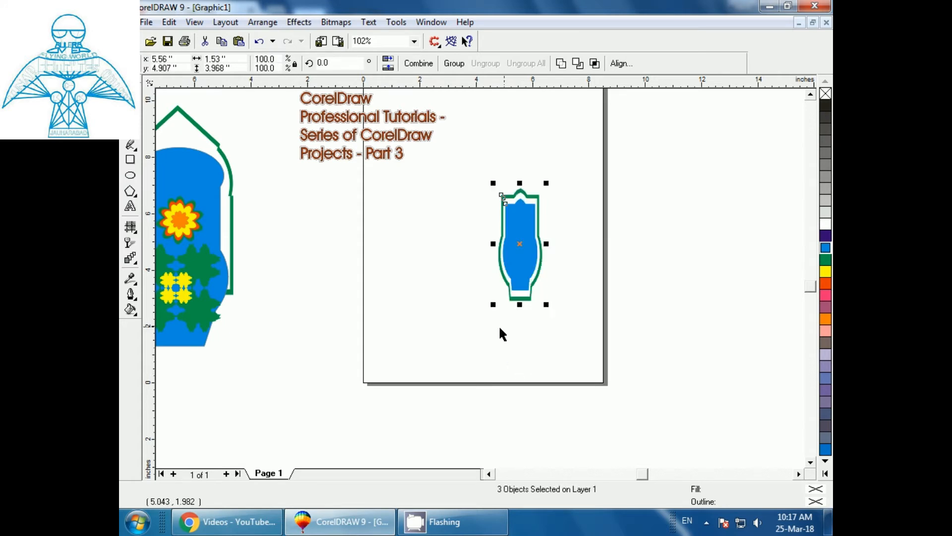
# Group the three nested vase shapes.
pyautogui.click(460, 297)
pyautogui.moveTo(470, 157); pyautogui.dragTo(595, 355)
pyautogui.hotkey('ctrl', 'g')
pyautogui.click(529, 357)
# Place the vase group's rotation centre at its top tip and create a copy rotated 15 degrees clockwise.
pyautogui.click(519, 272)
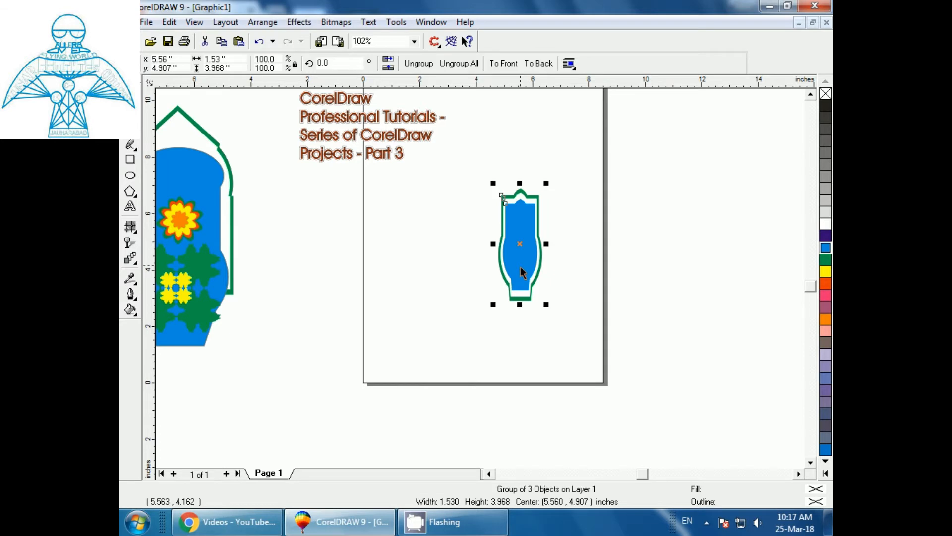
pyautogui.click(520, 245)
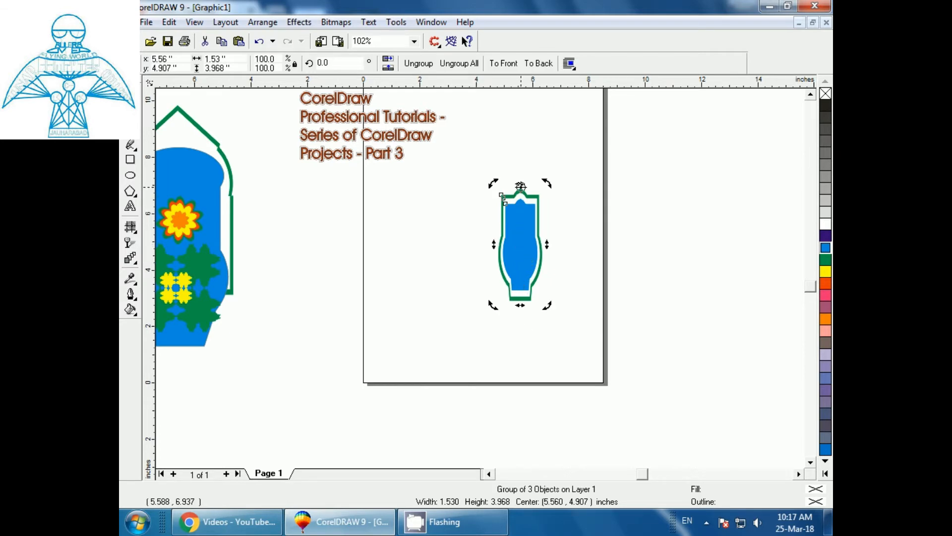
pyautogui.moveTo(547, 305); pyautogui.dragTo(512, 316)
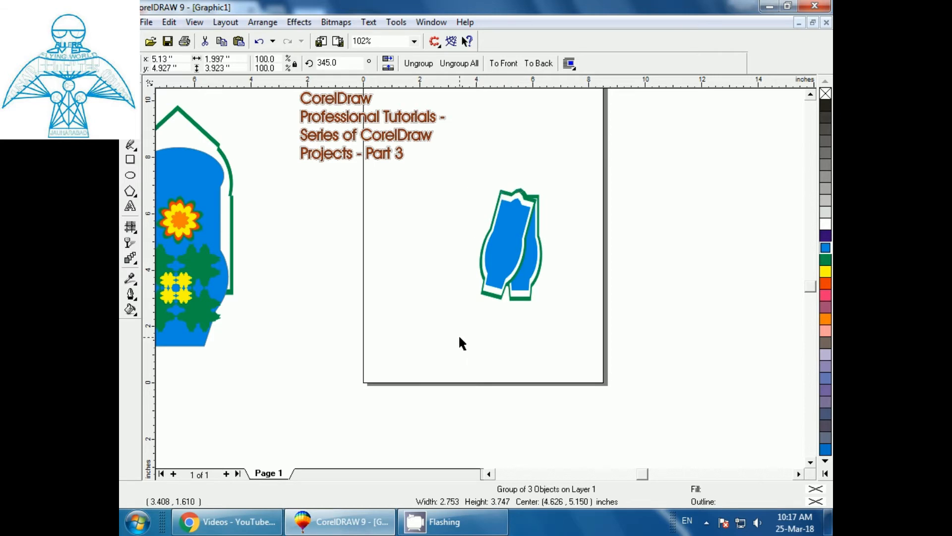
# Repeat the 15-degree rotated copy around the vase's top tip until the vases form a full wheel.
pyautogui.hotkey('ctrl', 'r')
pyautogui.hotkey('ctrl', 'r')
pyautogui.hotkey('ctrl', 'r')
pyautogui.hotkey('ctrl', 'r')
pyautogui.hotkey('ctrl', 'r')
pyautogui.hotkey('ctrl', 'r')
pyautogui.hotkey('ctrl', 'r')
pyautogui.hotkey('ctrl', 'r')
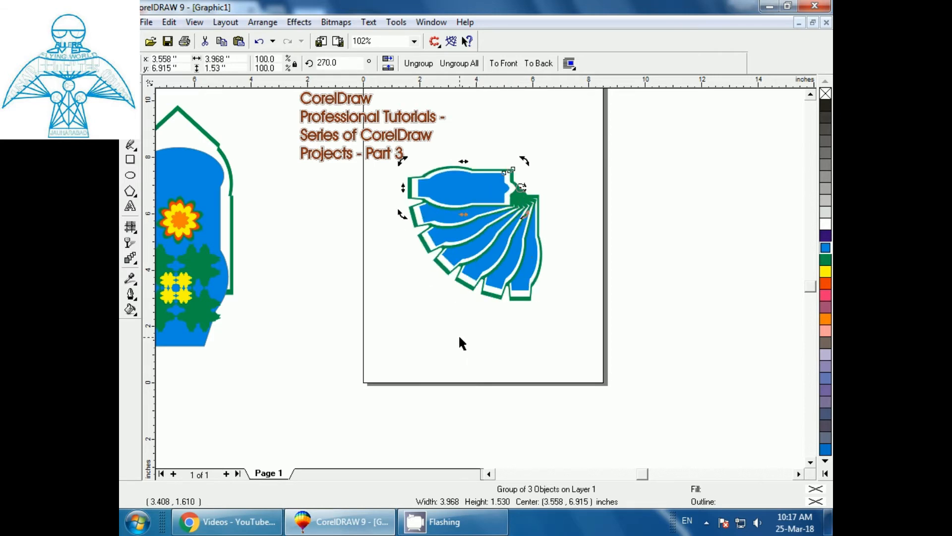
pyautogui.hotkey('ctrl', 'r')
pyautogui.hotkey('ctrl', 'r')
pyautogui.hotkey('ctrl', 'r')
pyautogui.hotkey('ctrl', 'r')
pyautogui.hotkey('ctrl', 'r')
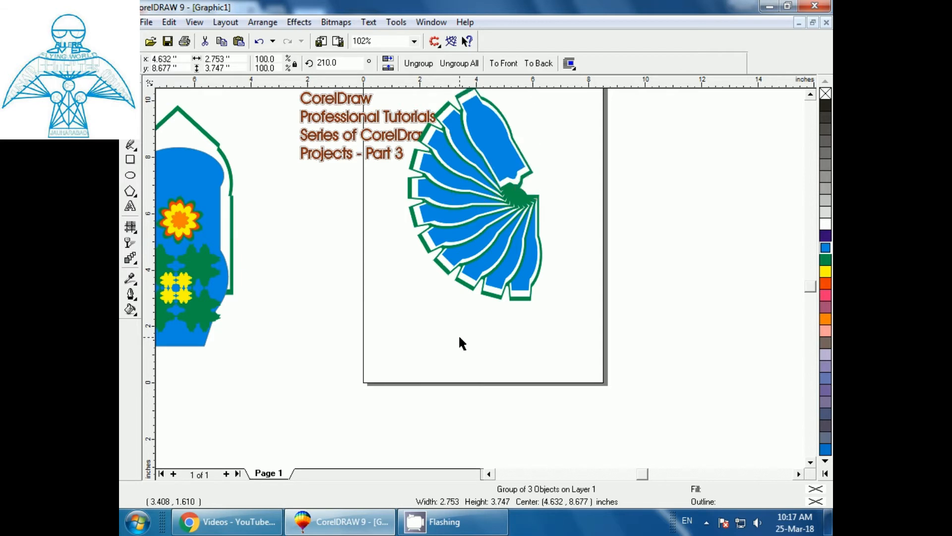
pyautogui.hotkey('ctrl', 'r')
pyautogui.hotkey('ctrl', 'r')
pyautogui.hotkey('ctrl', 'r')
pyautogui.hotkey('ctrl', 'r')
pyautogui.hotkey('ctrl', 'r')
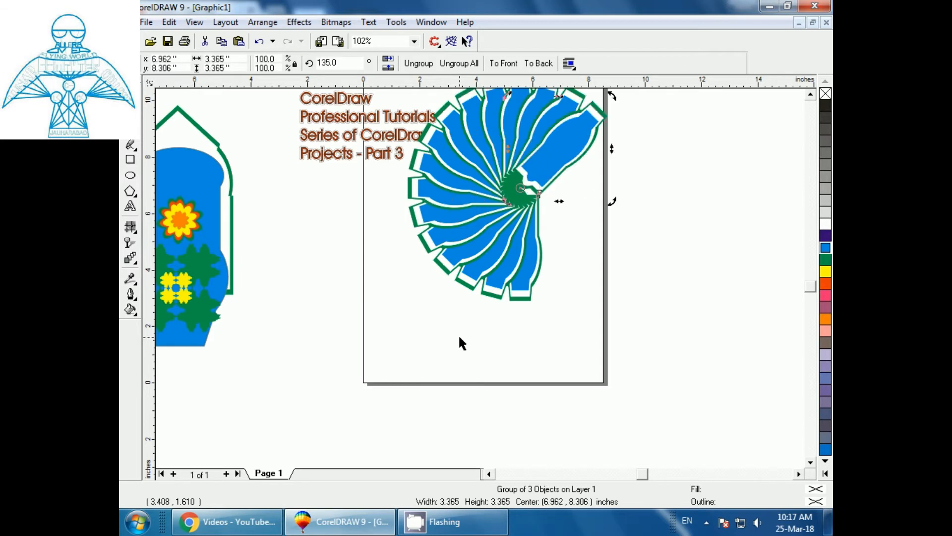
pyautogui.hotkey('ctrl', 'r')
pyautogui.hotkey('ctrl', 'r')
pyautogui.hotkey('ctrl', 'r')
pyautogui.hotkey('ctrl', 'r')
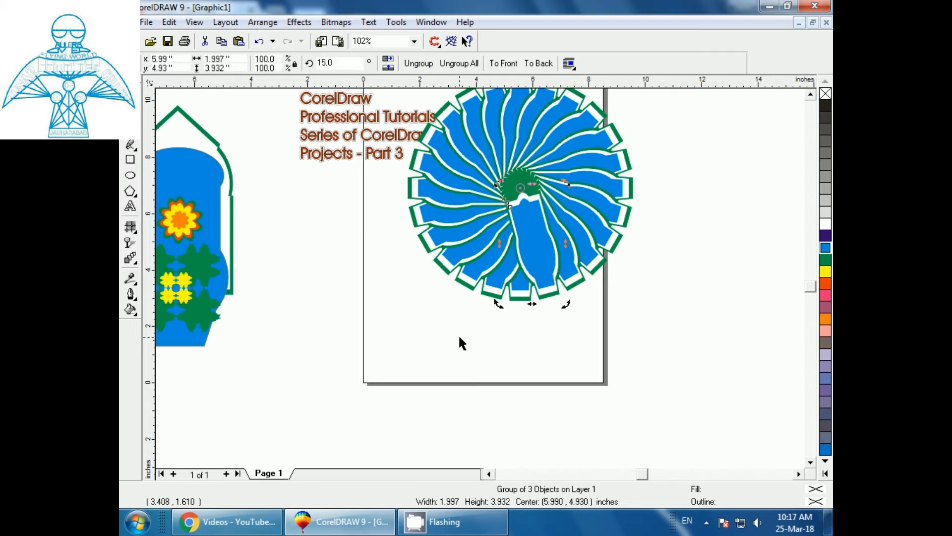
# Select the whole wheel of vases and scale it down to about 3.02 inches across.
pyautogui.press('F3')
pyautogui.click(493, 382)
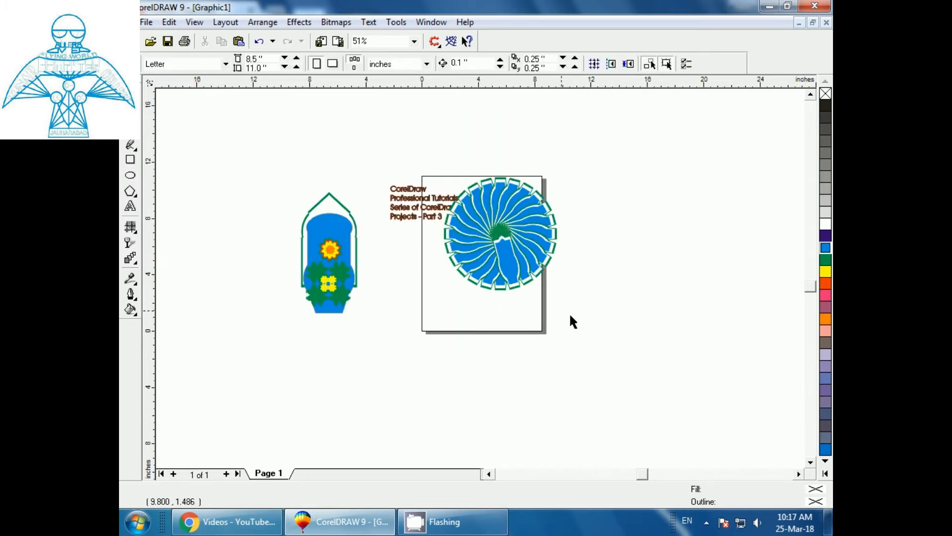
pyautogui.moveTo(595, 170); pyautogui.dragTo(434, 311)
pyautogui.moveTo(500, 233); pyautogui.dragTo(503, 282)
pyautogui.moveTo(562, 341); pyautogui.dragTo(492, 273)
pyautogui.hotkey('shift', 'F2')
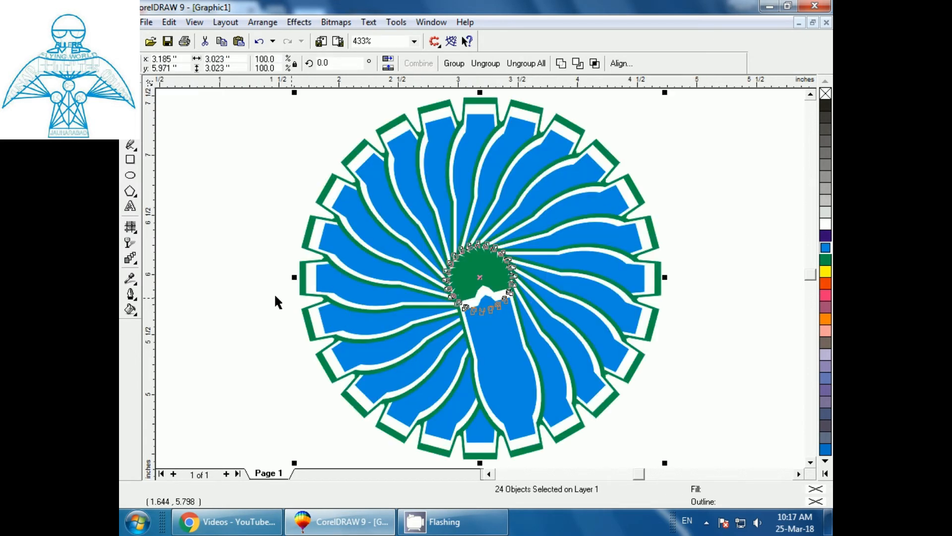
pyautogui.click(251, 290)
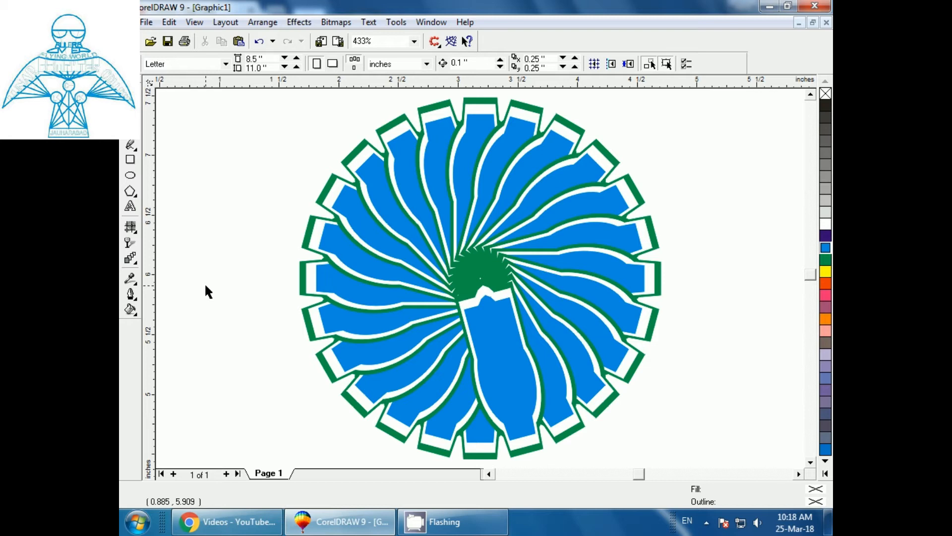
# Send the frontmost vase of the wheel, the one rotated 15 degrees, to the back.
pyautogui.click(479, 356)
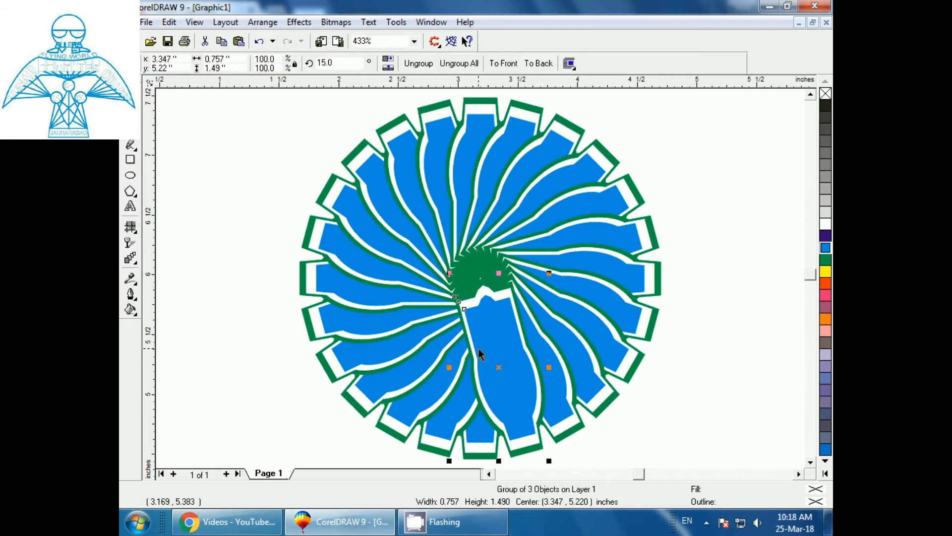
pyautogui.click(330, 385)
pyautogui.click(502, 402)
pyautogui.hotkey('shift', 'pagedown')
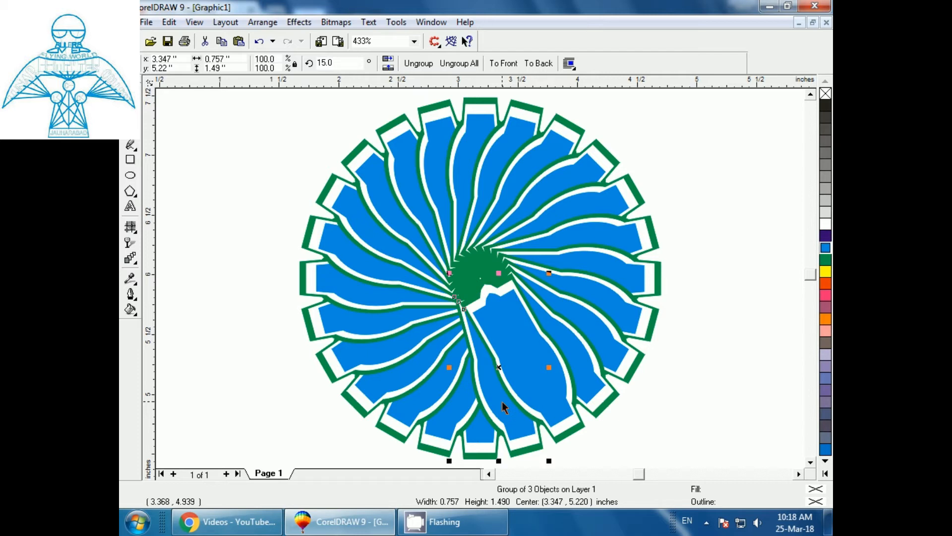
pyautogui.click(254, 306)
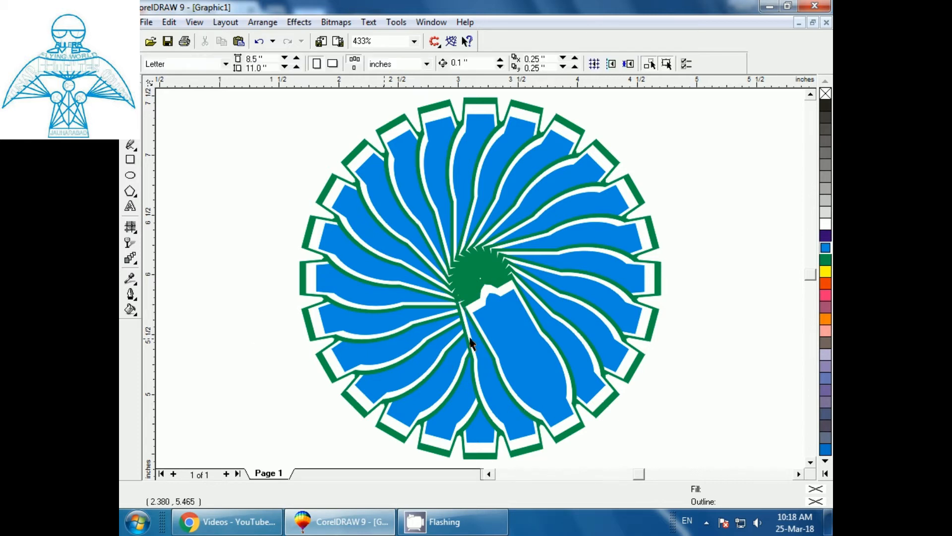
pyautogui.click(579, 362)
pyautogui.click(222, 269)
pyautogui.click(477, 270)
pyautogui.click(249, 279)
# Draw a circle about 0.39 inches across beside the wheel and give it a green fill and outline.
pyautogui.click(129, 175)
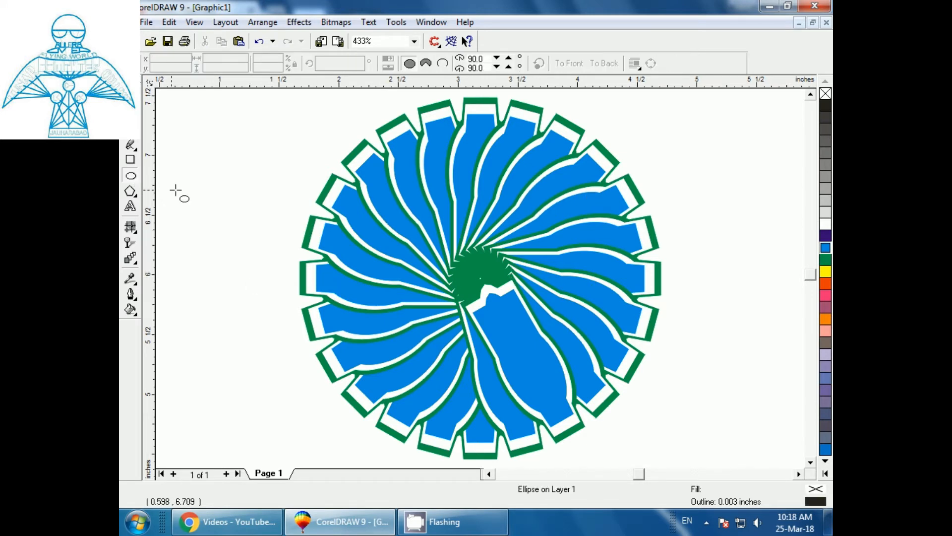
pyautogui.moveTo(187, 191); pyautogui.dragTo(233, 240)
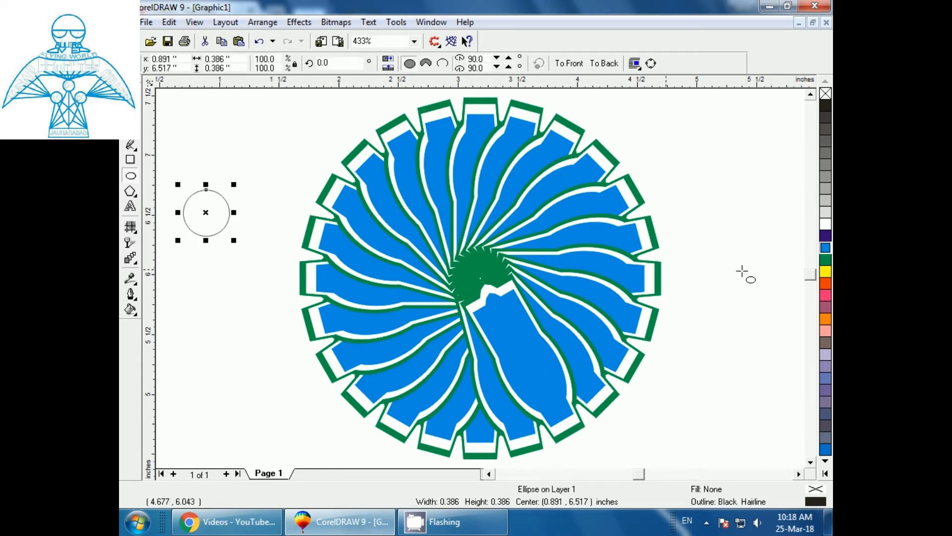
pyautogui.click(825, 259)
pyautogui.rightClick(825, 259)
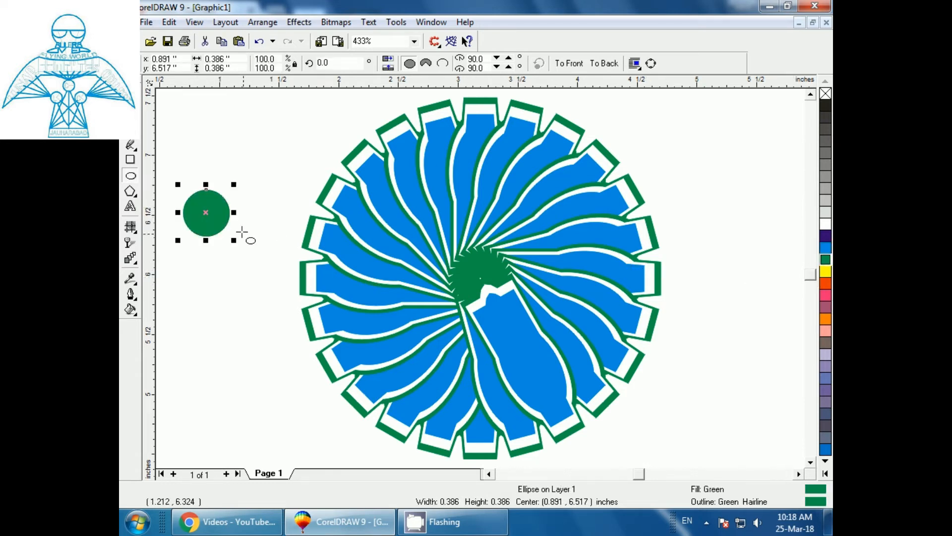
# Move the green circle onto the wheel's centre and enlarge it to about 0.67 inches across.
pyautogui.press('space')
pyautogui.moveTo(205, 212); pyautogui.dragTo(526, 324)
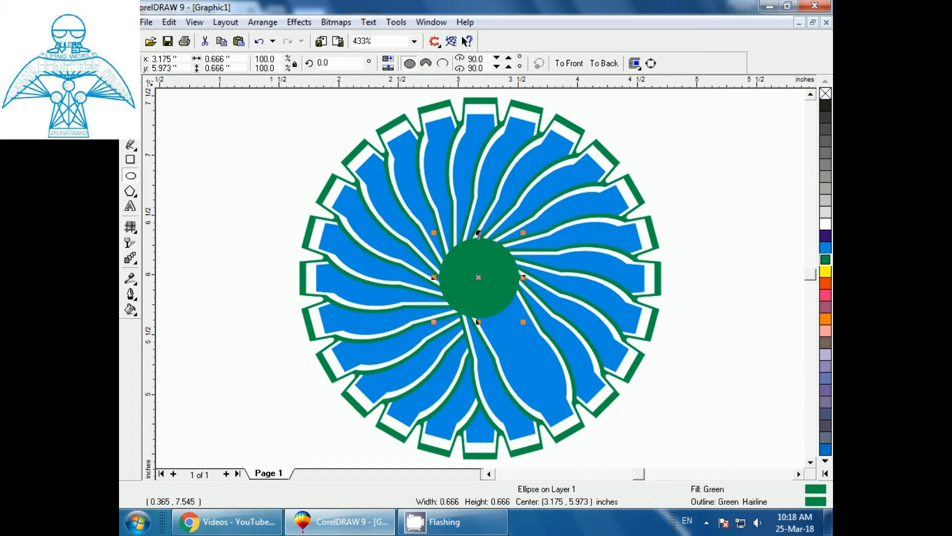
pyautogui.press('space')
pyautogui.click(190, 195)
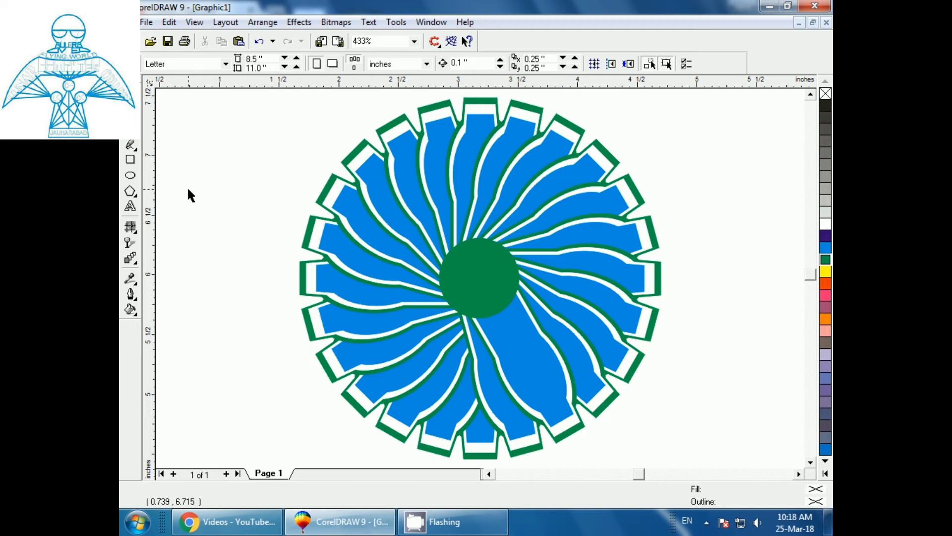
pyautogui.press('F3')
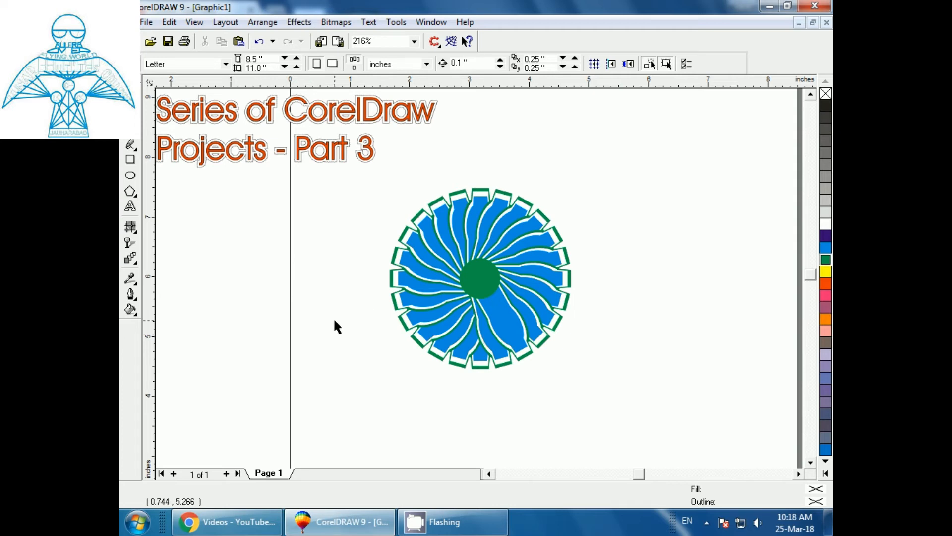
pyautogui.moveTo(406, 242); pyautogui.dragTo(631, 255)
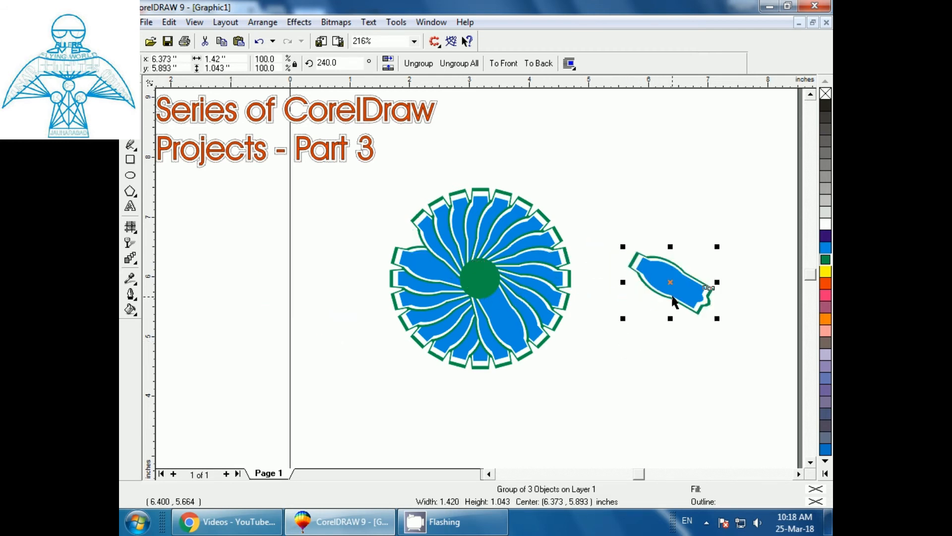
pyautogui.hotkey('ctrl', 'z')
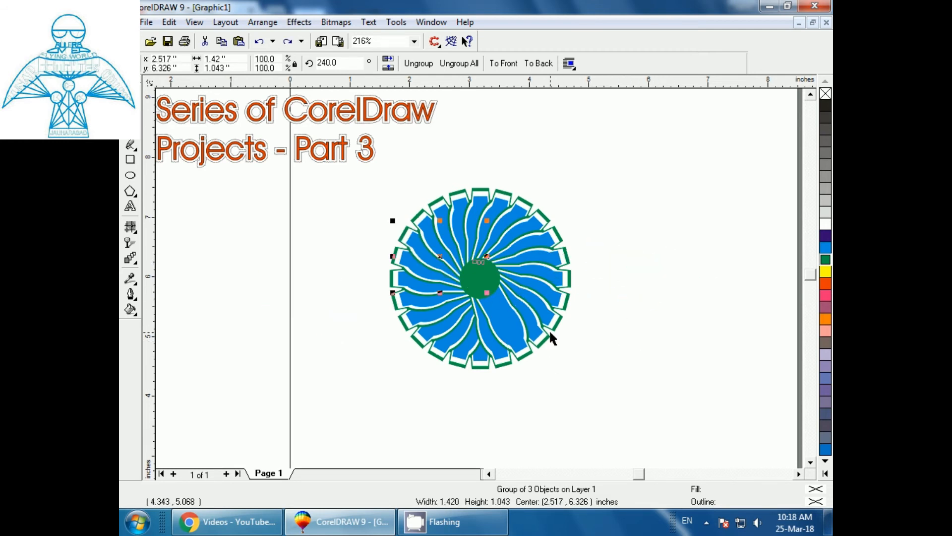
pyautogui.moveTo(555, 326); pyautogui.dragTo(693, 366)
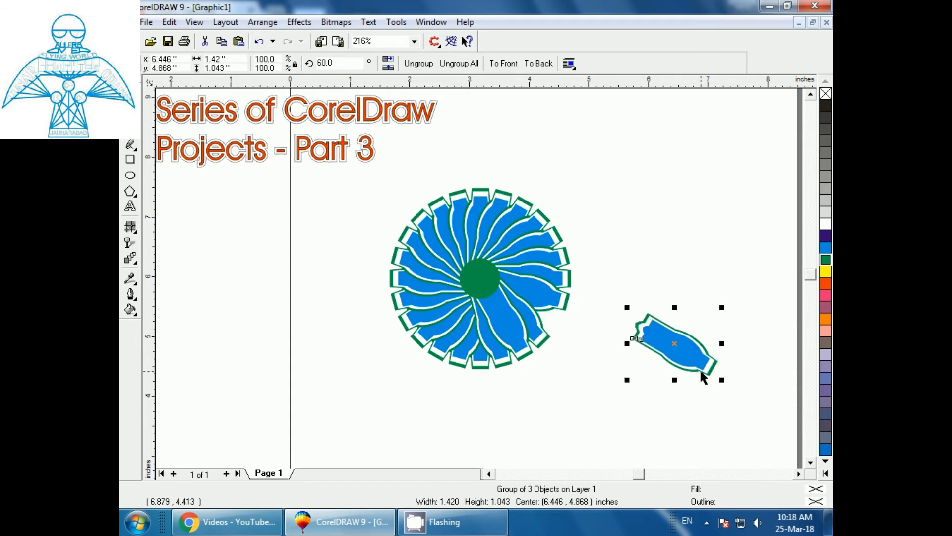
pyautogui.hotkey('ctrl', 'z')
# Place a copy of the vase rotated 75 degrees outside the wheel, at its upper right.
pyautogui.moveTo(557, 302); pyautogui.dragTo(700, 186)
pyautogui.click(654, 378)
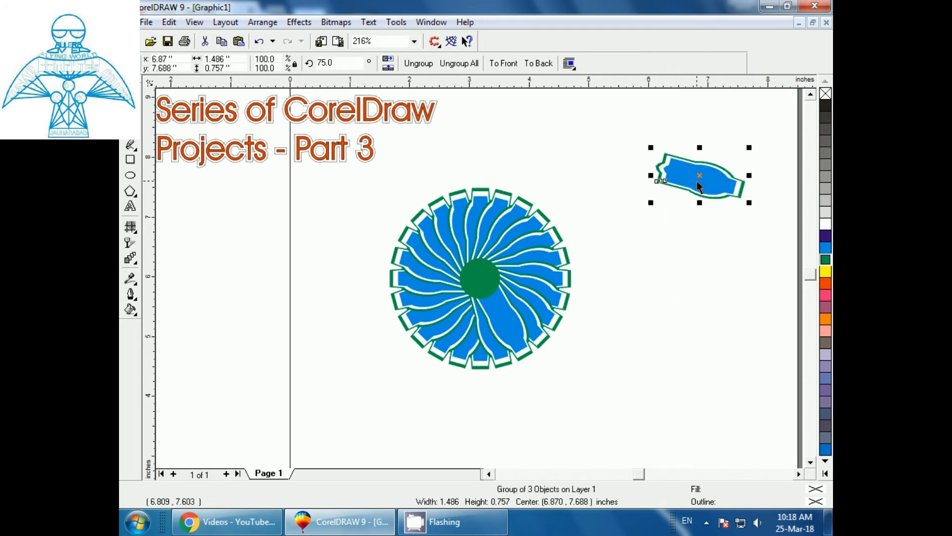
# Move the wheel to the page's upper right edge and place the single vase copy near the middle of the page.
pyautogui.press('F3')
pyautogui.moveTo(592, 226); pyautogui.dragTo(577, 392)
pyautogui.moveTo(551, 207); pyautogui.dragTo(409, 358)
pyautogui.moveTo(474, 300); pyautogui.dragTo(649, 193)
pyautogui.moveTo(557, 380); pyautogui.dragTo(495, 332)
pyautogui.hotkey('shift', 'F2')
pyautogui.press('F3')
pyautogui.press('F3')
pyautogui.press('F3')
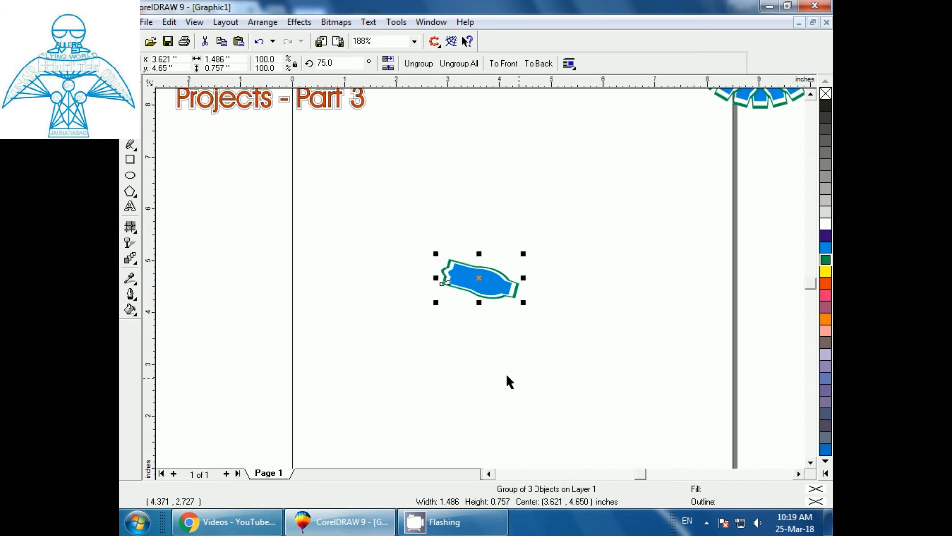
# Resize the single vase to about 1.26 inches wide and 0.44 inches high.
pyautogui.moveTo(478, 305); pyautogui.dragTo(447, 284)
pyautogui.moveTo(413, 228); pyautogui.dragTo(611, 347)
pyautogui.click(486, 275)
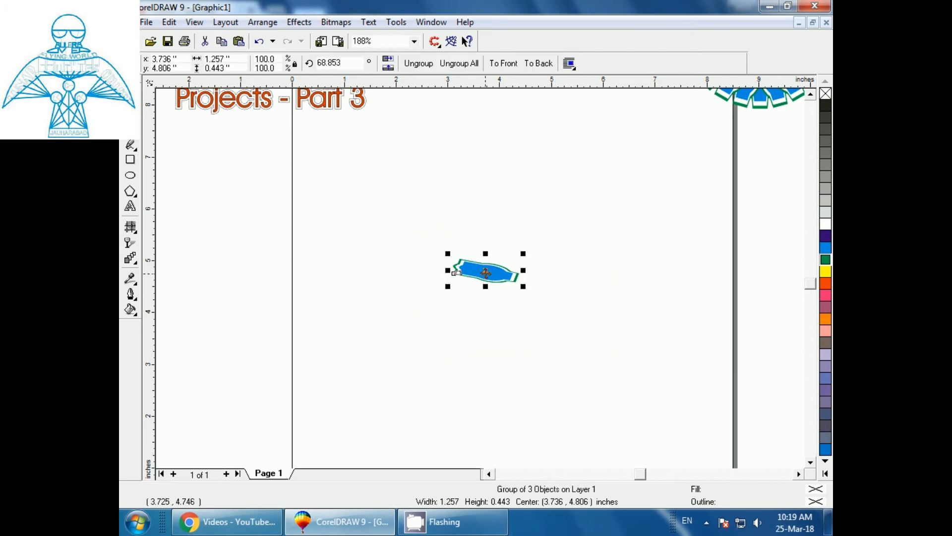
# Set the vase's rotation centre at its narrow end and repeat rotated copies around it until they form a full flower.
pyautogui.moveTo(454, 267)
pyautogui.mouseDown()
pyautogui.moveTo(519, 292)
pyautogui.moveTo(524, 279)
pyautogui.mouseUp()
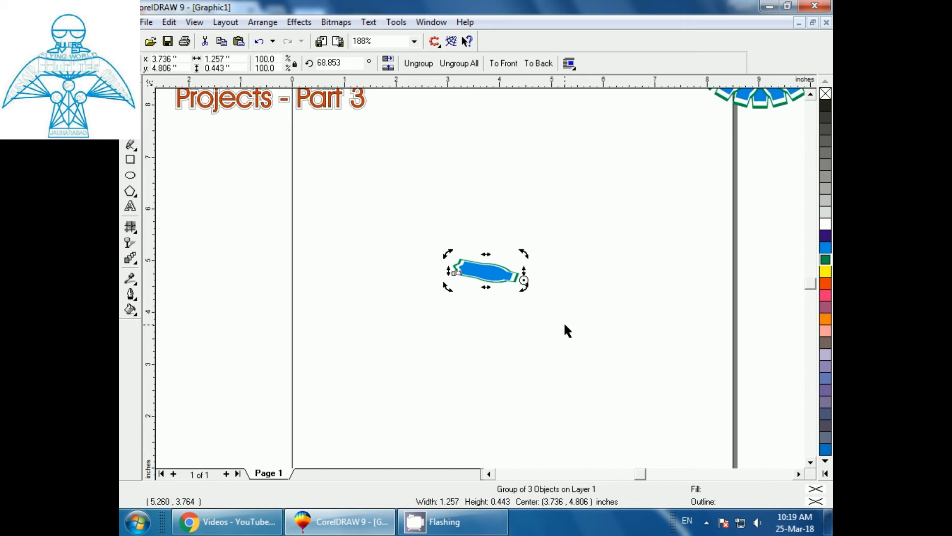
pyautogui.moveTo(449, 256); pyautogui.dragTo(511, 237)
pyautogui.hotkey('ctrl', 'r')
pyautogui.hotkey('ctrl', 'r')
pyautogui.hotkey('ctrl', 'r')
pyautogui.hotkey('ctrl', 'r')
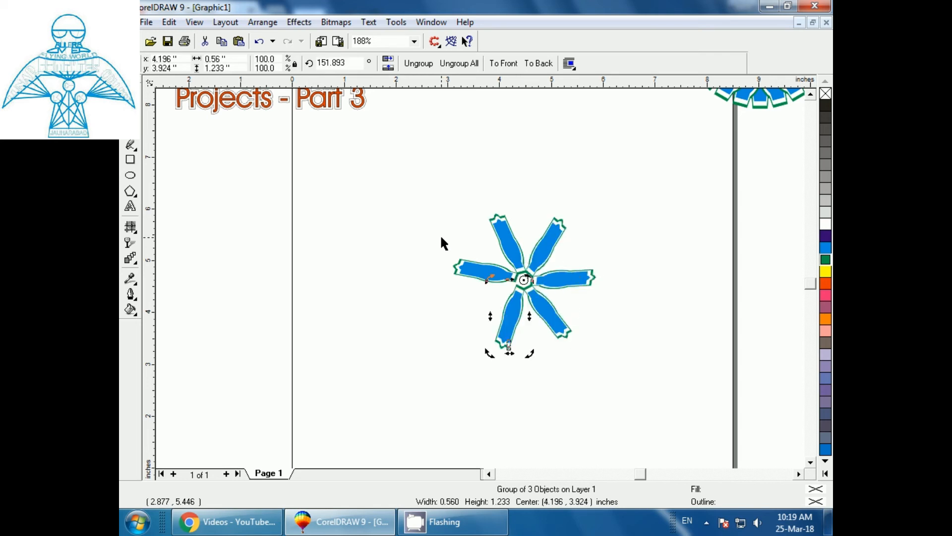
pyautogui.hotkey('ctrl', 'r')
pyautogui.hotkey('ctrl', 'r')
pyautogui.hotkey('ctrl', 'r')
pyautogui.hotkey('ctrl', 'r')
pyautogui.hotkey('ctrl', 'r')
pyautogui.hotkey('ctrl', 'r')
pyautogui.hotkey('ctrl', 'r')
pyautogui.hotkey('ctrl', 'r')
pyautogui.hotkey('ctrl', 'r')
pyautogui.hotkey('ctrl', 'r')
pyautogui.hotkey('ctrl', 'r')
pyautogui.hotkey('ctrl', 'r')
pyautogui.hotkey('ctrl', 'r')
pyautogui.hotkey('ctrl', 'r')
pyautogui.hotkey('ctrl', 'r')
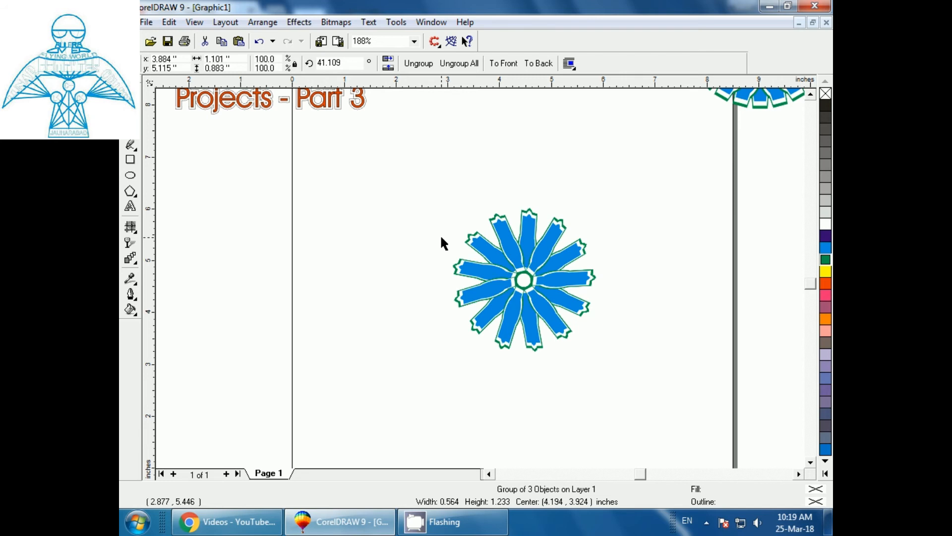
pyautogui.hotkey('ctrl', 'r')
pyautogui.hotkey('ctrl', 'r')
pyautogui.hotkey('ctrl', 'r')
pyautogui.hotkey('ctrl', 'r')
pyautogui.hotkey('ctrl', 'r')
pyautogui.hotkey('ctrl', 'r')
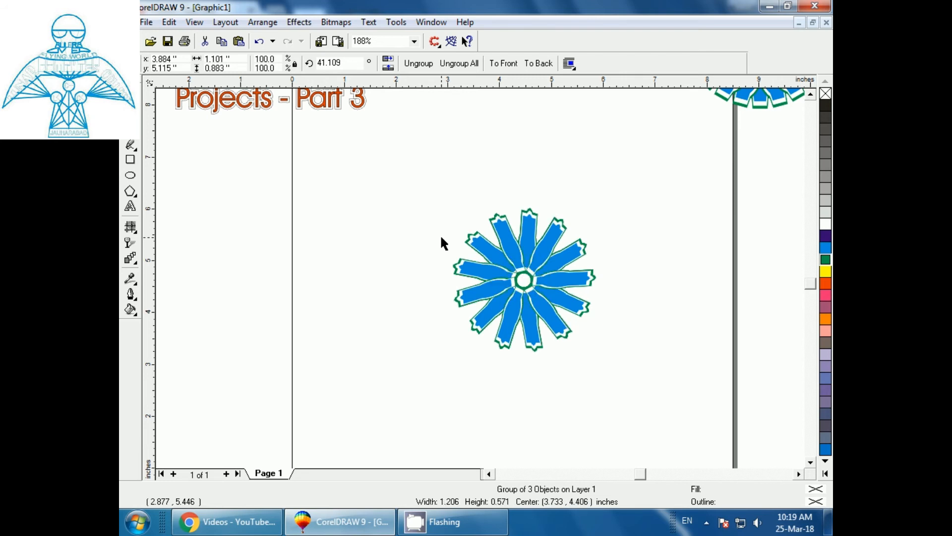
pyautogui.click(402, 286)
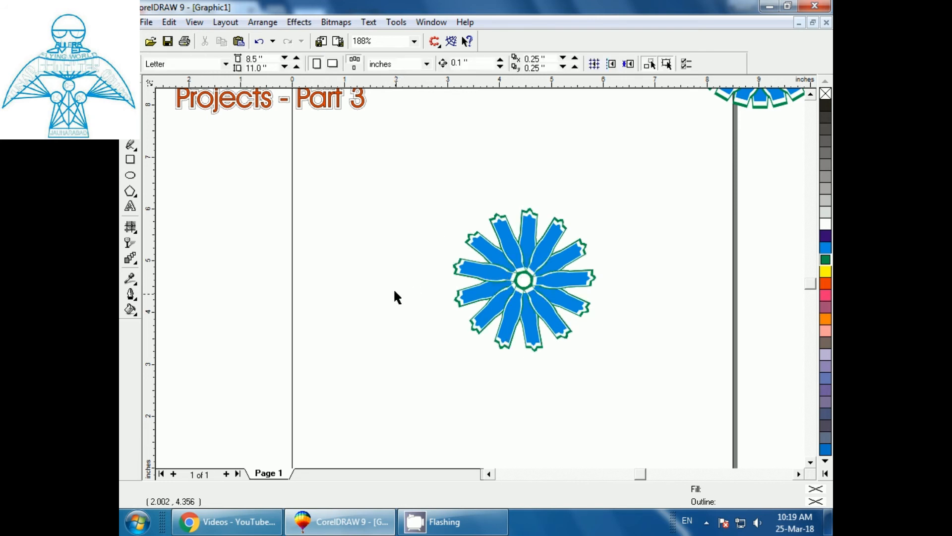
# Move the whole vase flower to the left side of the page and fill it with red-orange.
pyautogui.moveTo(418, 163); pyautogui.dragTo(659, 404)
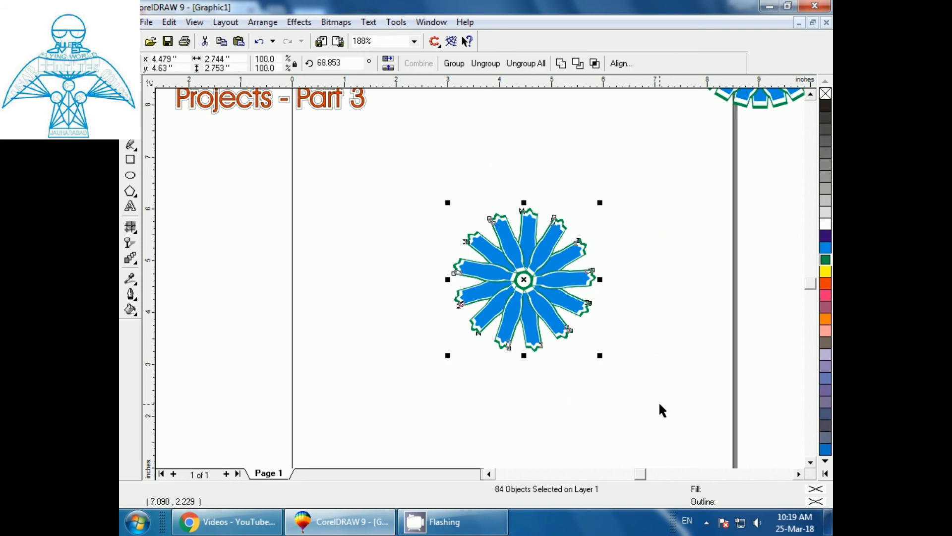
pyautogui.hotkey('shift', 'F2')
pyautogui.click(224, 361)
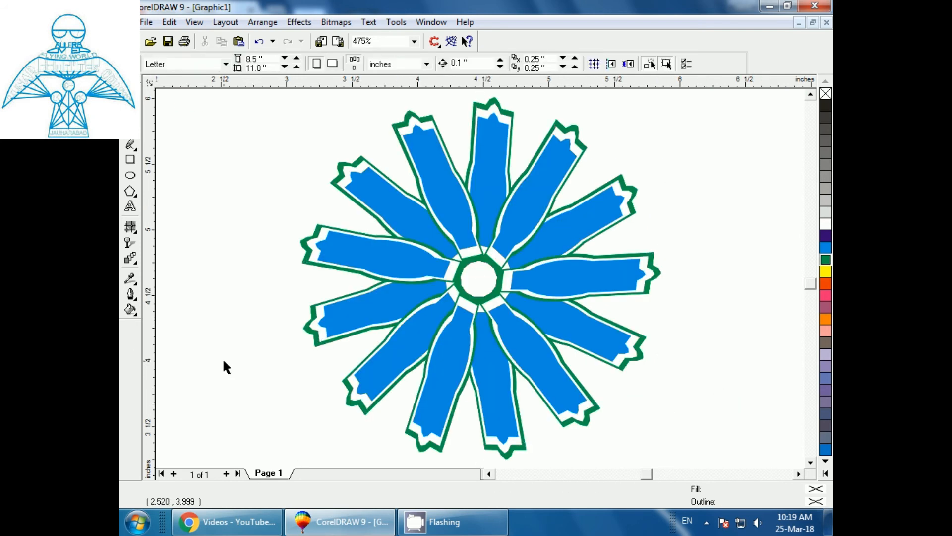
pyautogui.press('F3')
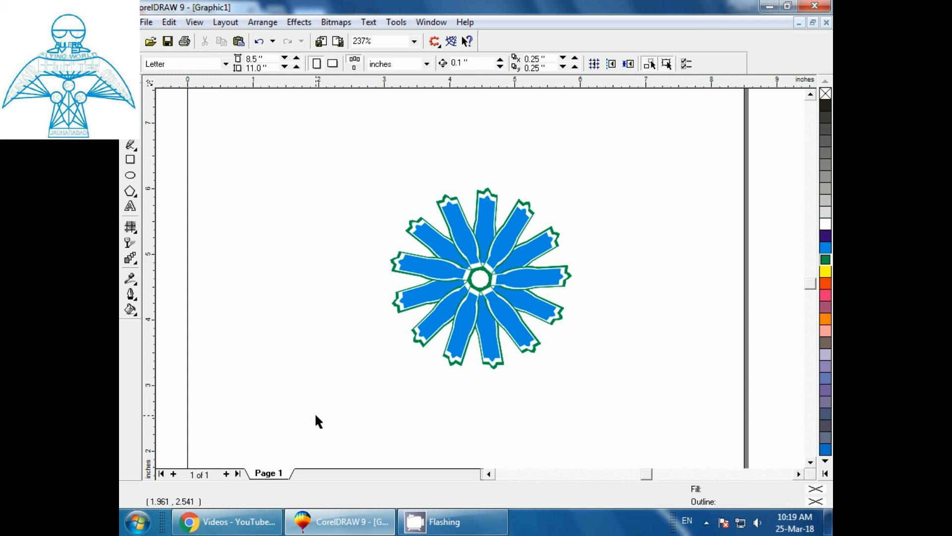
pyautogui.moveTo(360, 192); pyautogui.dragTo(634, 448)
pyautogui.press('F3')
pyautogui.moveTo(402, 203); pyautogui.dragTo(555, 361)
pyautogui.moveTo(488, 296); pyautogui.dragTo(391, 286)
pyautogui.click(825, 284)
pyautogui.click(323, 264)
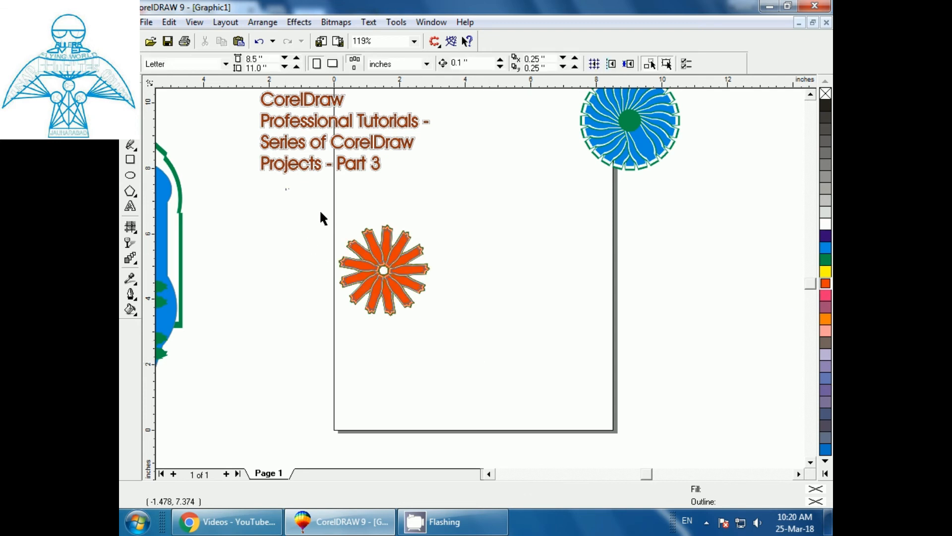
# Place a copy of the red-orange flower to its upper right and fill the copy with green.
pyautogui.moveTo(322, 218); pyautogui.dragTo(437, 325)
pyautogui.moveTo(391, 286); pyautogui.dragTo(476, 232)
pyautogui.rightClick(476, 231)
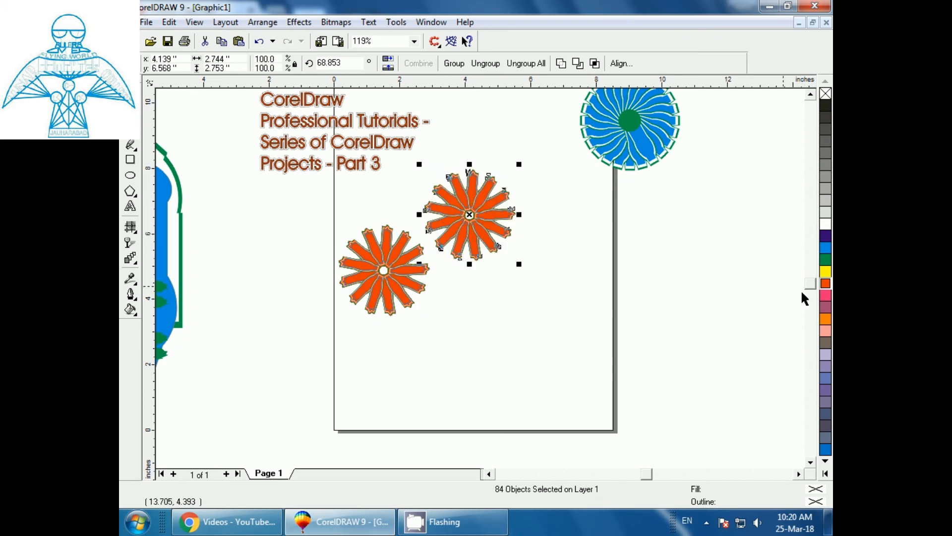
pyautogui.click(825, 259)
# Place a copy of the green flower directly below it and fill the copy with yellow.
pyautogui.moveTo(472, 215); pyautogui.dragTo(484, 311)
pyautogui.rightClick(485, 311)
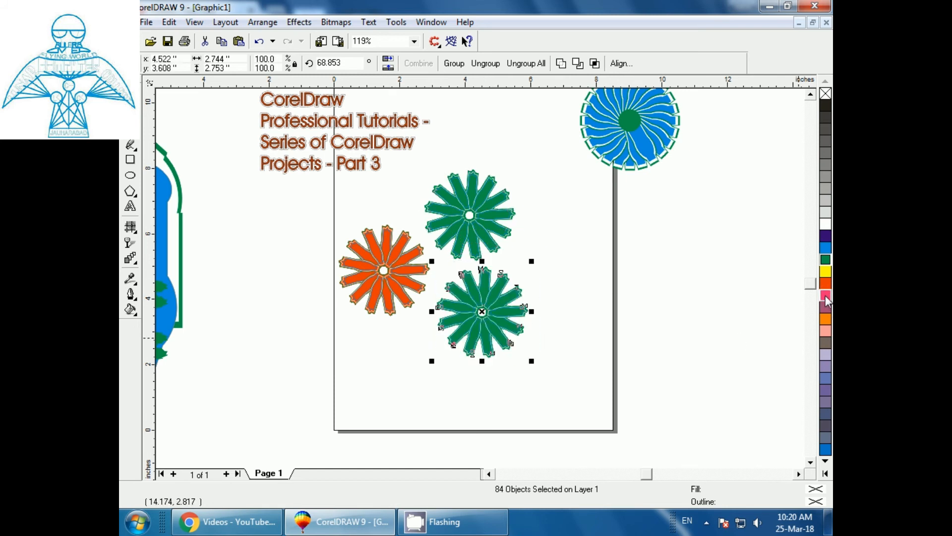
pyautogui.click(825, 271)
pyautogui.click(656, 388)
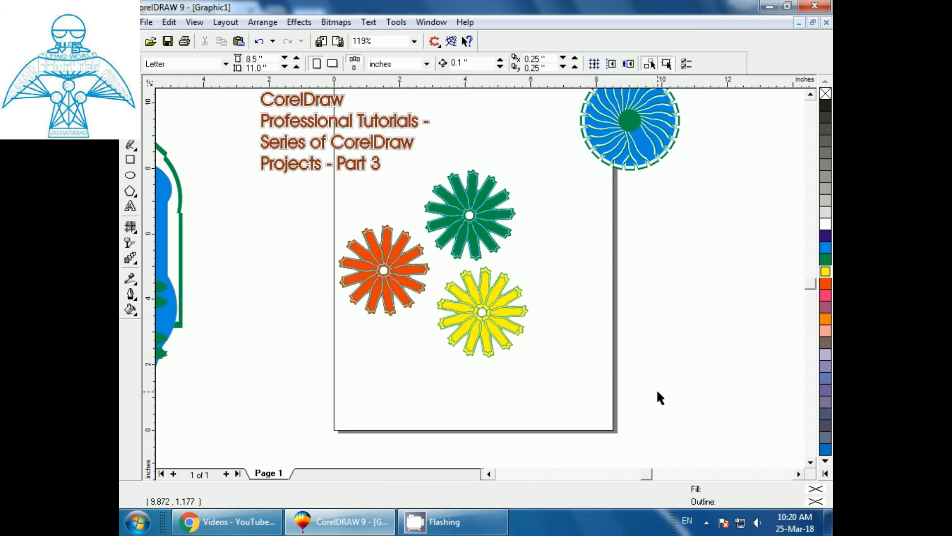